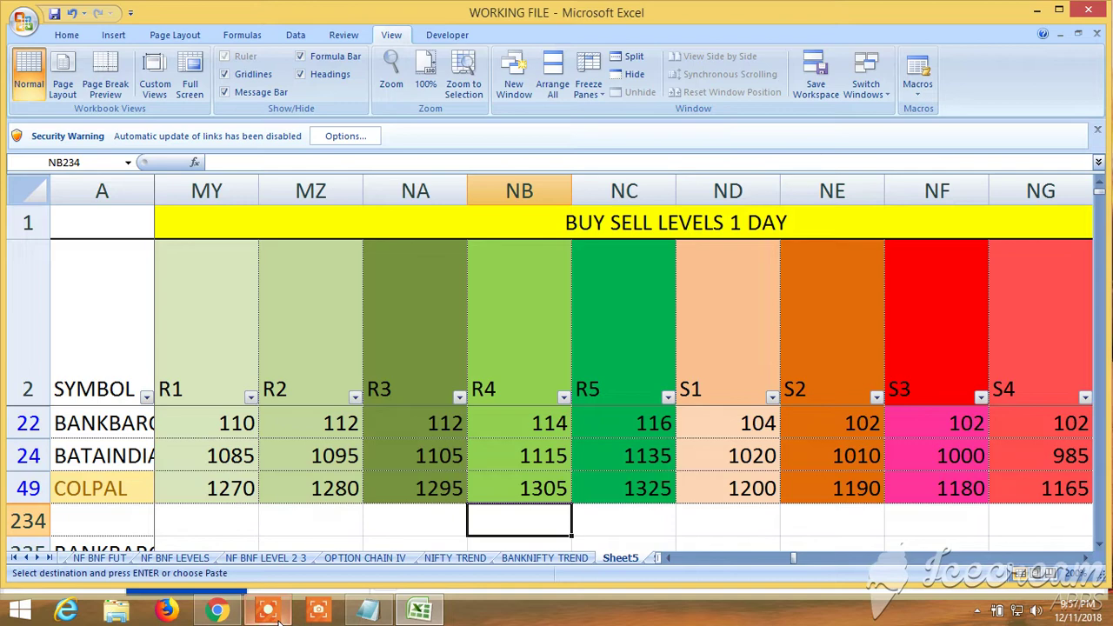
{"action": "left_click", "coordinate": [270, 611]}
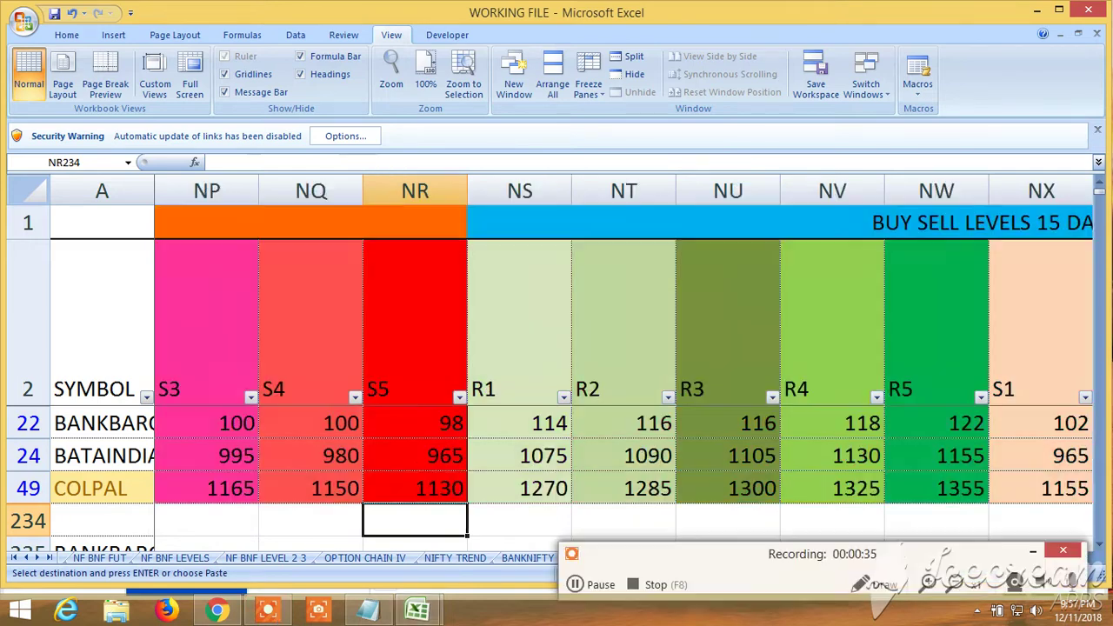
{"action": "left_click", "coordinate": [1031, 553]}
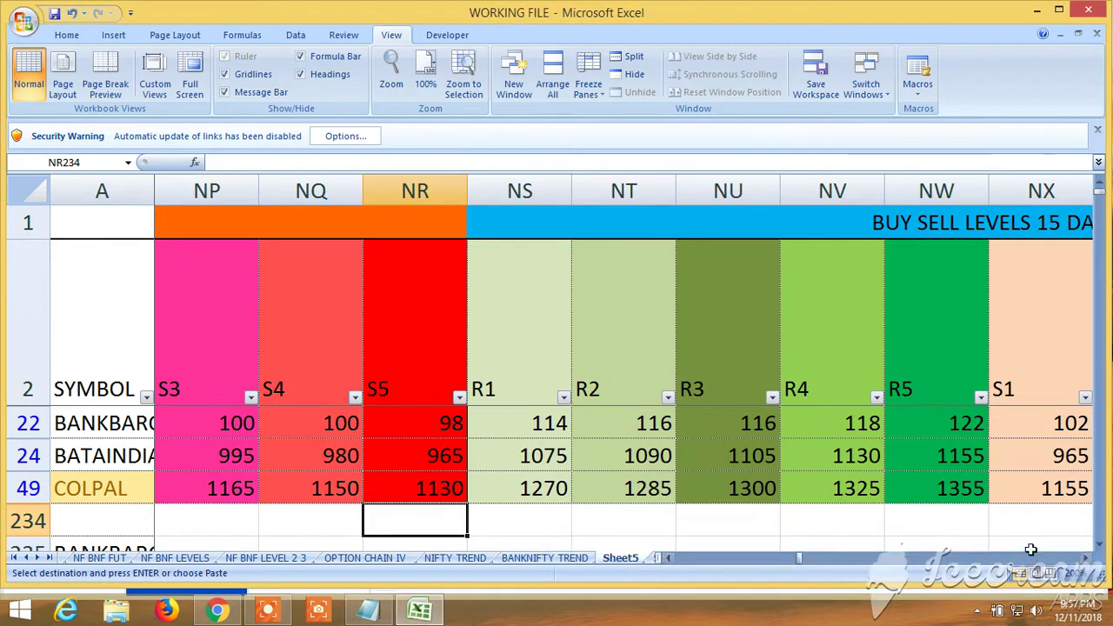
Examine the BUY SELL LEVELS 5 DAY columns for the filtered symbols, from S5 back to R1.
{"action": "left_click", "coordinate": [668, 561]}
{"action": "left_click", "coordinate": [667, 561]}
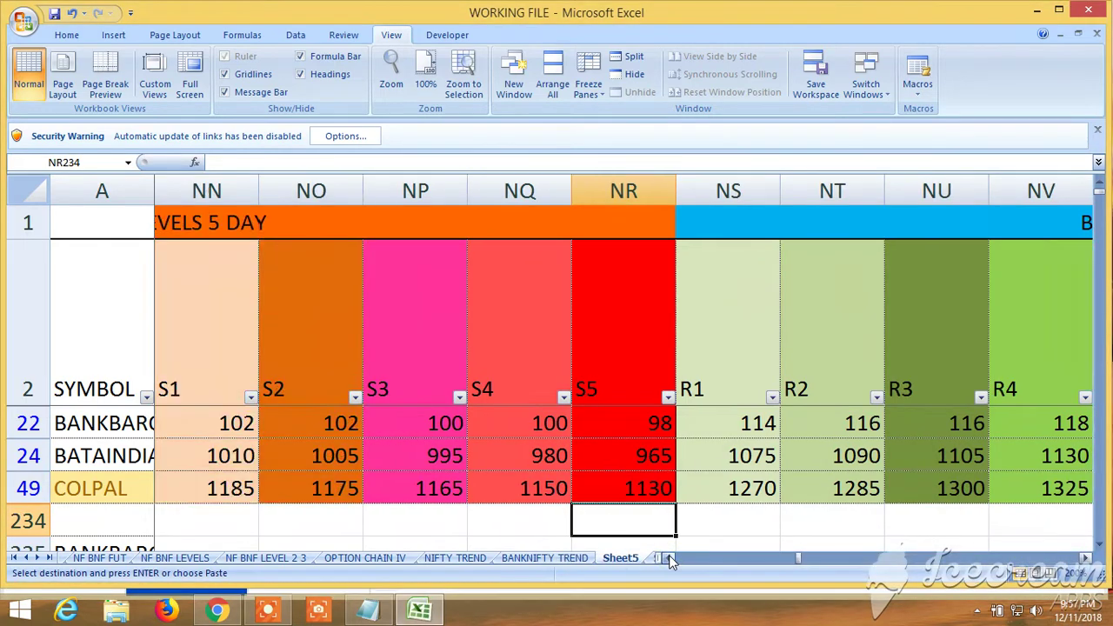
{"action": "left_click", "coordinate": [667, 561]}
{"action": "left_click", "coordinate": [668, 561]}
{"action": "left_click", "coordinate": [667, 561]}
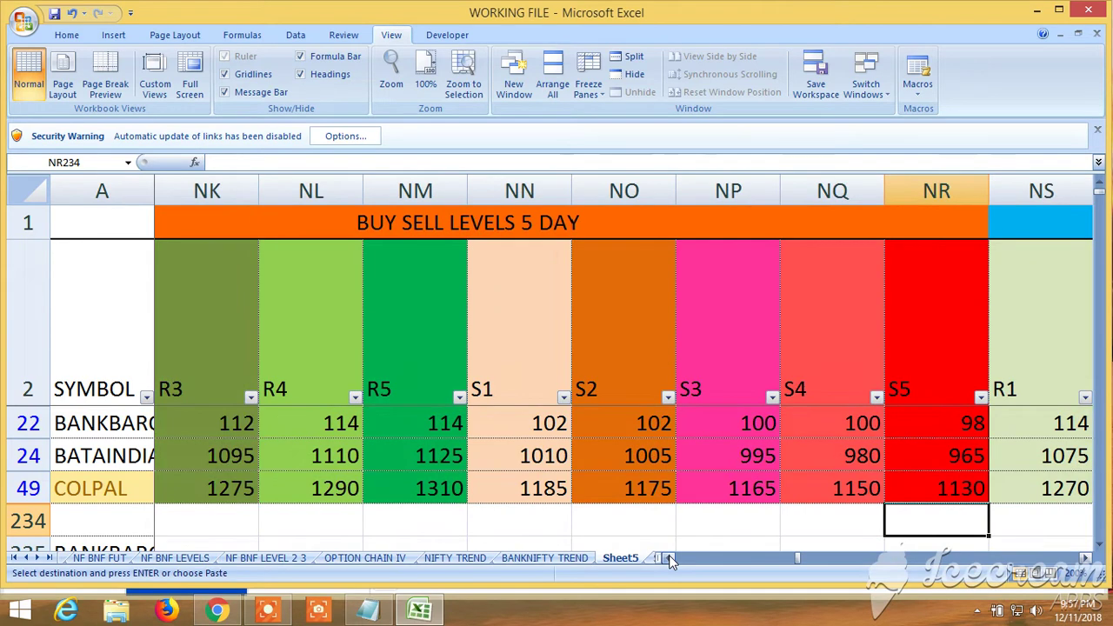
{"action": "left_click", "coordinate": [667, 561]}
{"action": "left_click", "coordinate": [667, 561]}
{"action": "left_click", "coordinate": [668, 561]}
{"action": "left_click", "coordinate": [667, 561]}
{"action": "left_click", "coordinate": [667, 561]}
{"action": "left_click", "coordinate": [667, 561]}
{"action": "left_click", "coordinate": [667, 561]}
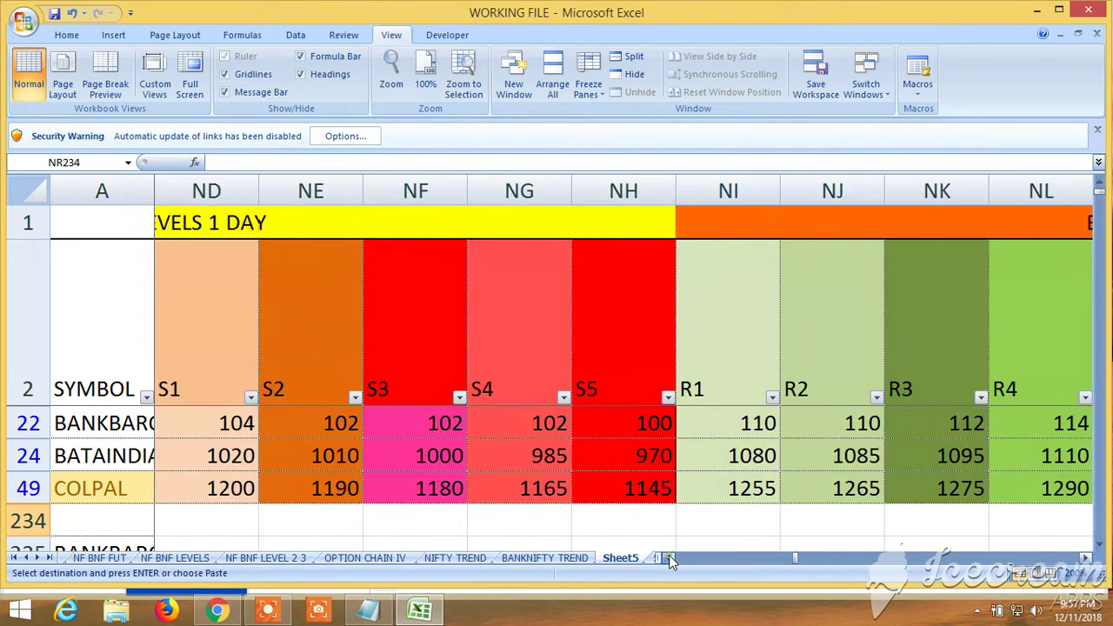
Select the merged BUY SELL LEVELS 1 DAY heading in row 1.
{"action": "left_click", "coordinate": [667, 561]}
{"action": "left_click", "coordinate": [667, 561]}
{"action": "left_click", "coordinate": [667, 561]}
{"action": "left_click", "coordinate": [667, 561]}
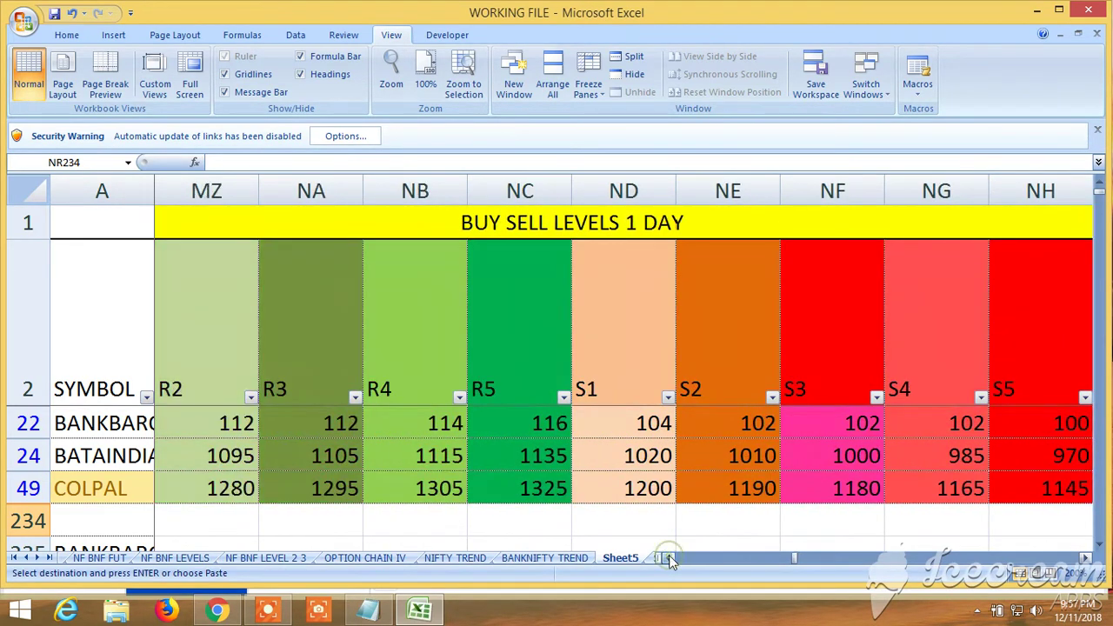
{"action": "left_click", "coordinate": [667, 561]}
{"action": "left_click", "coordinate": [668, 561]}
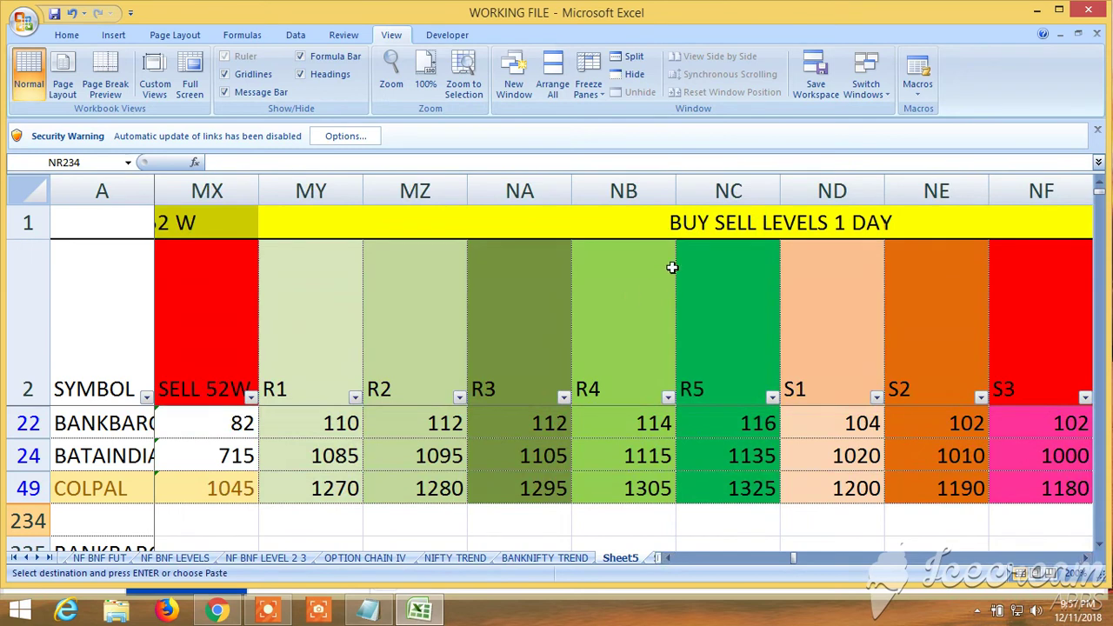
{"action": "left_click", "coordinate": [698, 227]}
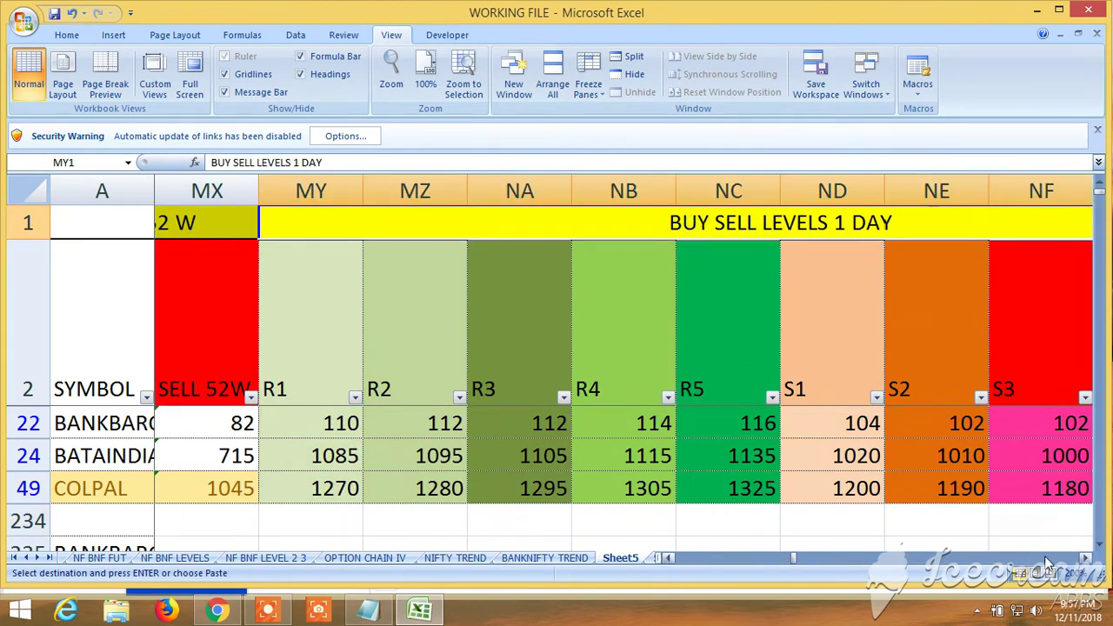
Examine the one-day resistance and support levels from R1 to S5 for the filtered symbols.
{"action": "left_click", "coordinate": [1086, 561]}
{"action": "left_click", "coordinate": [1086, 561]}
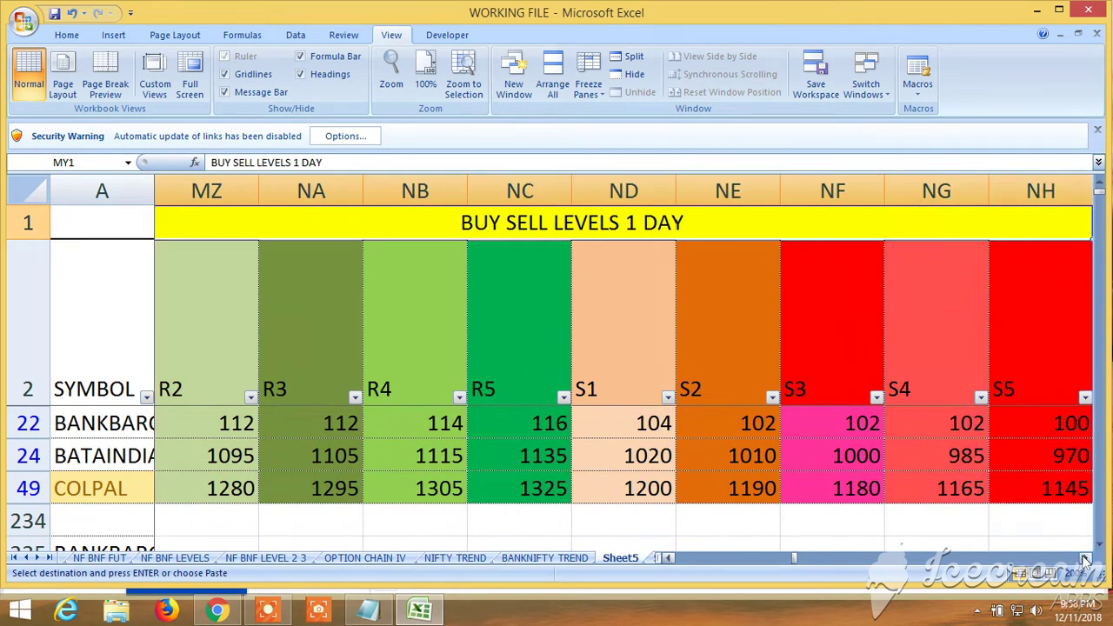
{"action": "left_click", "coordinate": [1085, 562]}
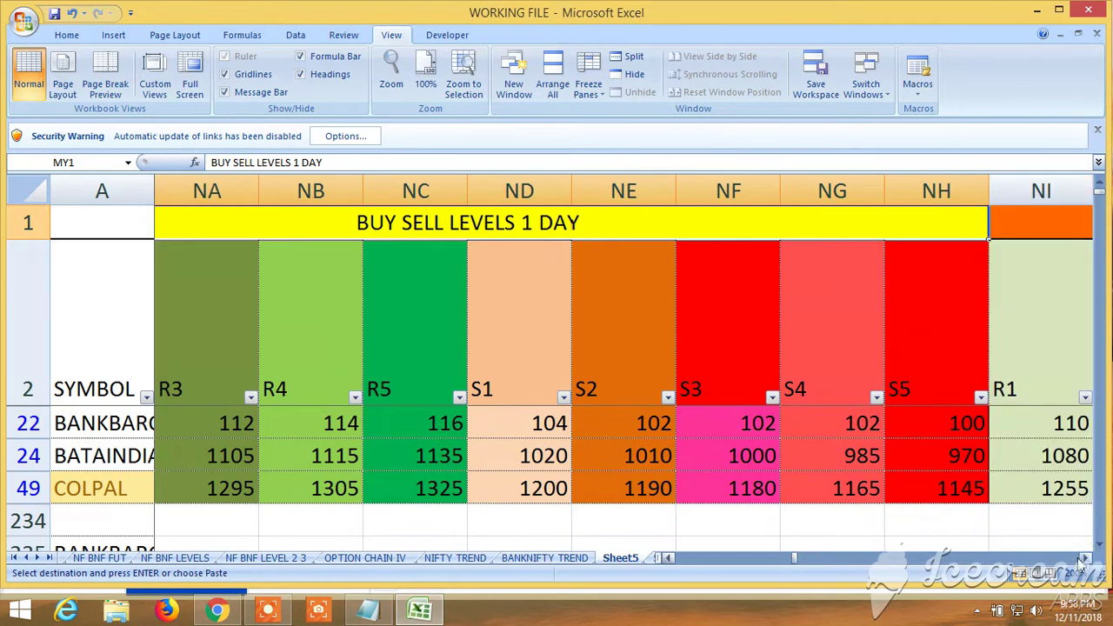
{"action": "left_click", "coordinate": [668, 559]}
{"action": "left_click", "coordinate": [668, 561]}
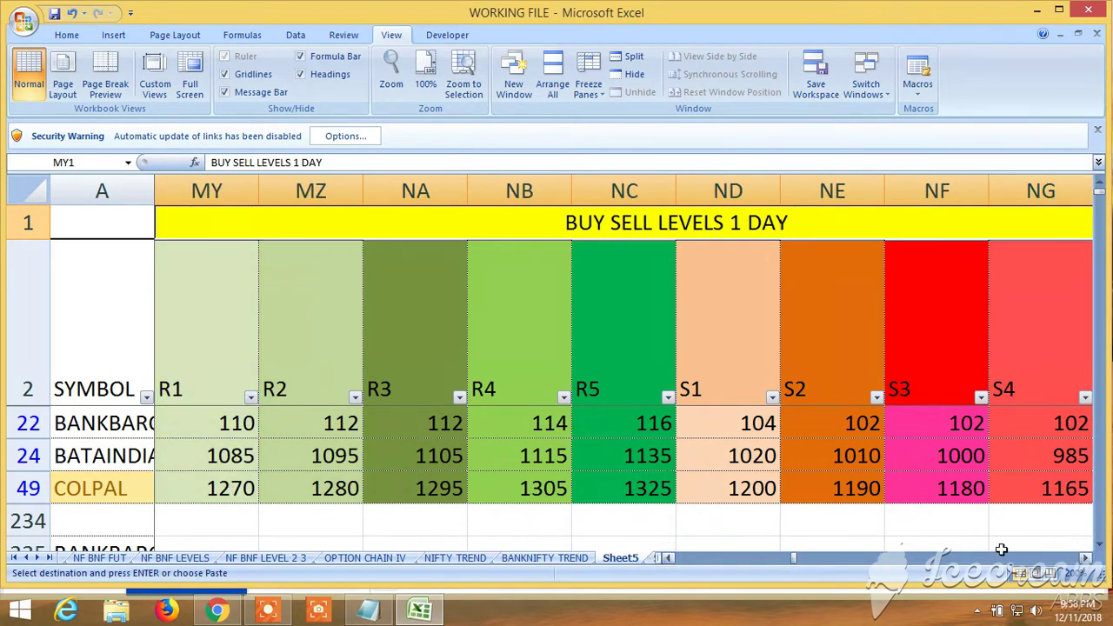
{"action": "left_click", "coordinate": [1085, 561]}
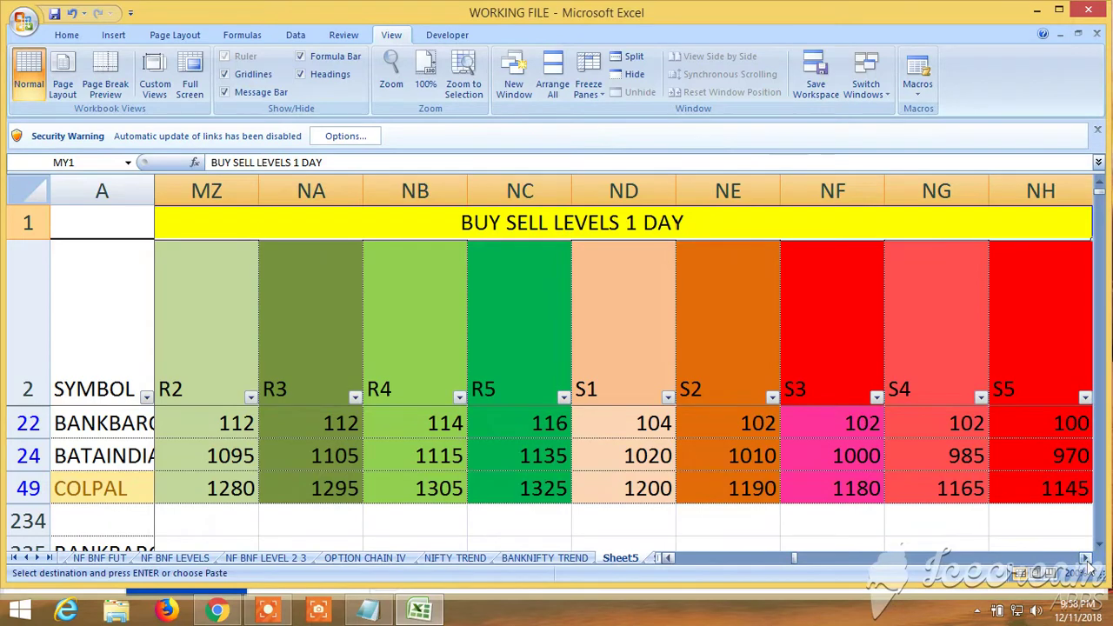
Find the NEW BUY SELL LEVEL 1 block and select its merged heading in row 1.
{"action": "left_click_drag", "start_coordinate": [792, 561], "coordinate": [901, 570]}
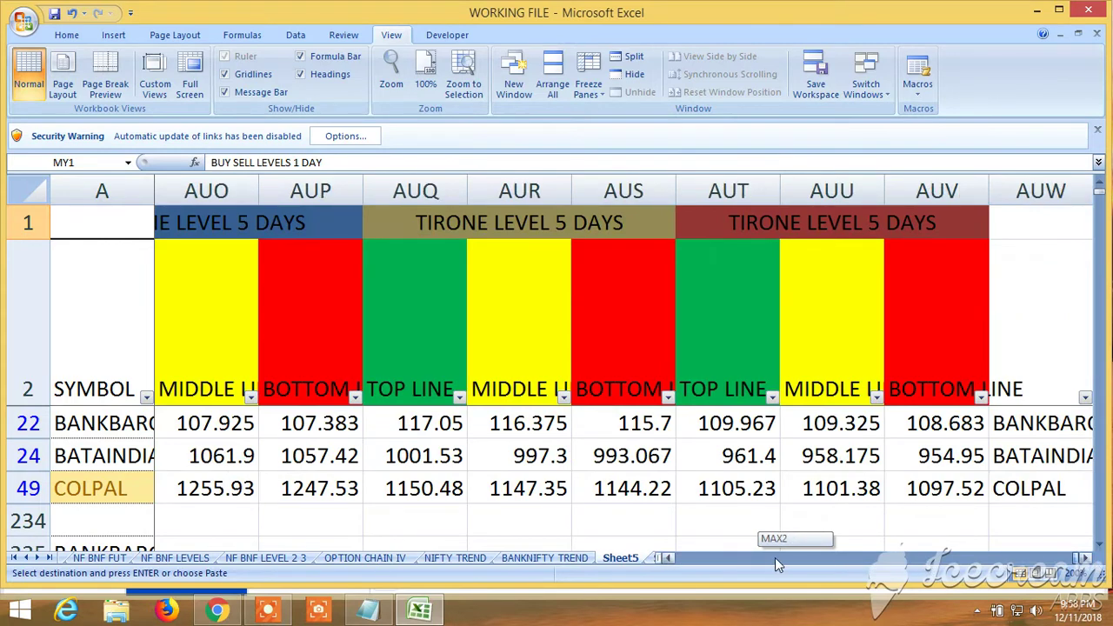
{"action": "left_click_drag", "start_coordinate": [723, 559], "coordinate": [1083, 563]}
{"action": "left_click", "coordinate": [1075, 564]}
{"action": "left_click_drag", "start_coordinate": [738, 556], "coordinate": [749, 558]}
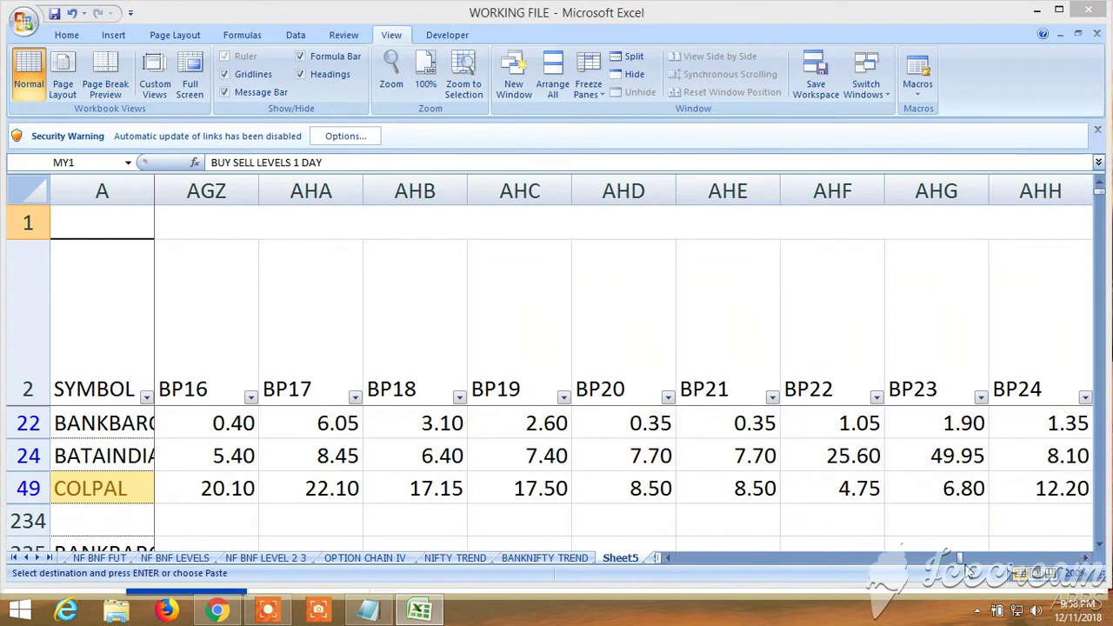
{"action": "left_click_drag", "start_coordinate": [962, 564], "coordinate": [1033, 566]}
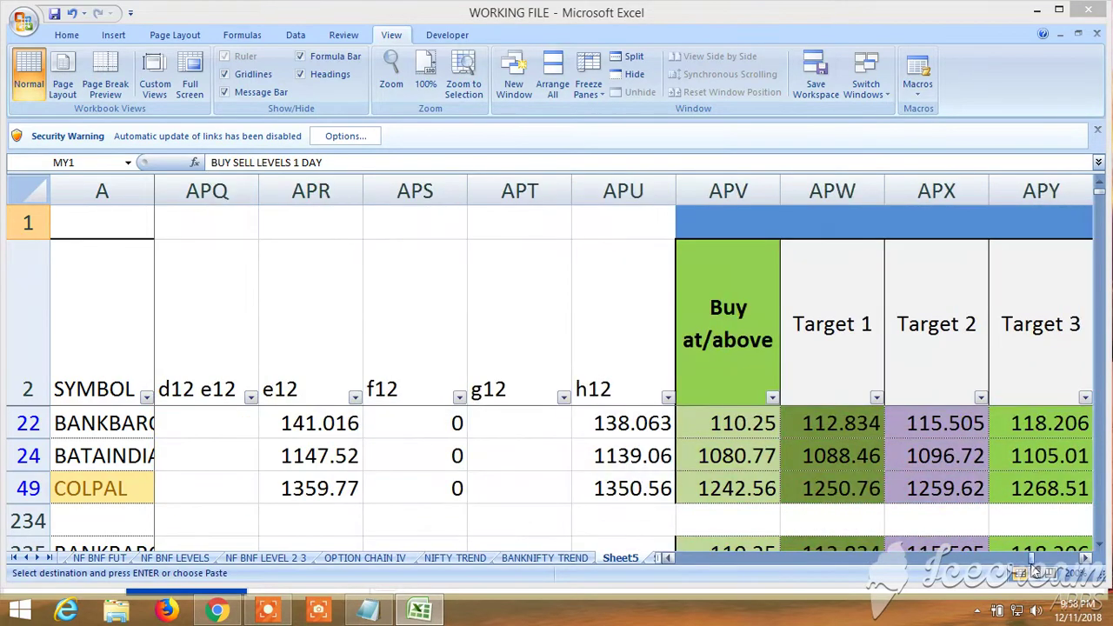
{"action": "left_click", "coordinate": [1086, 559]}
{"action": "left_click", "coordinate": [1086, 559]}
{"action": "left_click", "coordinate": [1085, 559]}
{"action": "left_click", "coordinate": [1086, 560]}
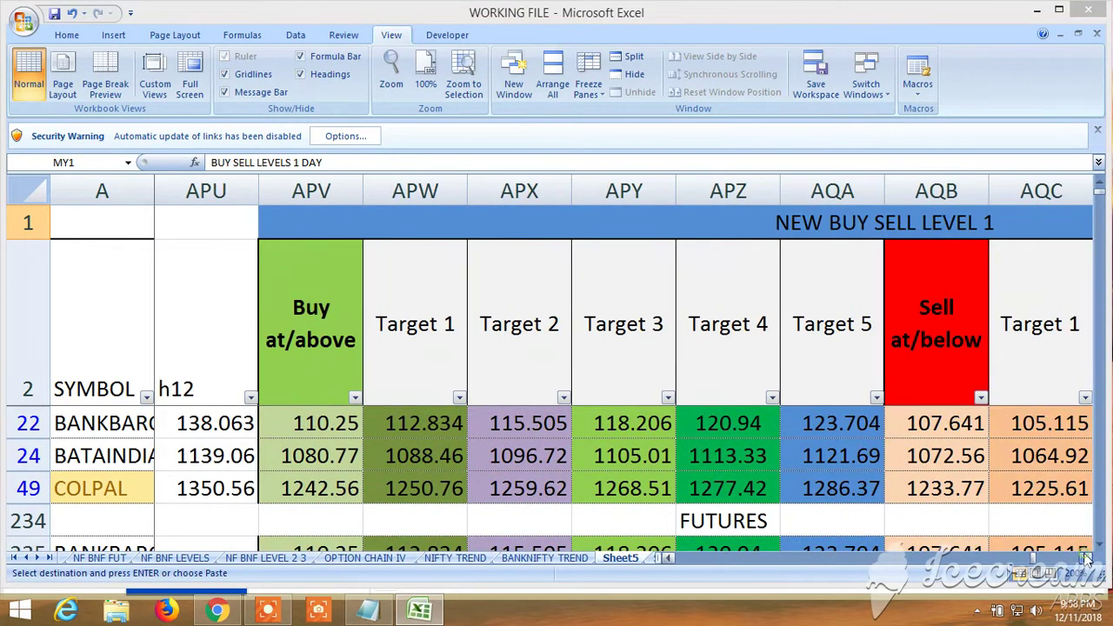
{"action": "left_click", "coordinate": [1086, 559]}
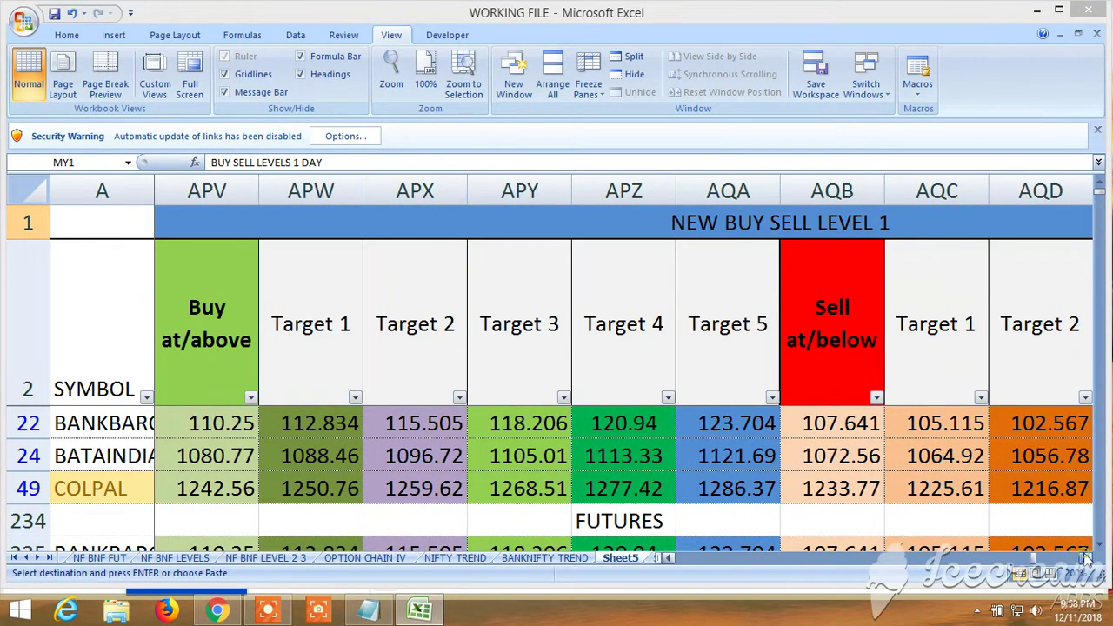
{"action": "left_click", "coordinate": [644, 224]}
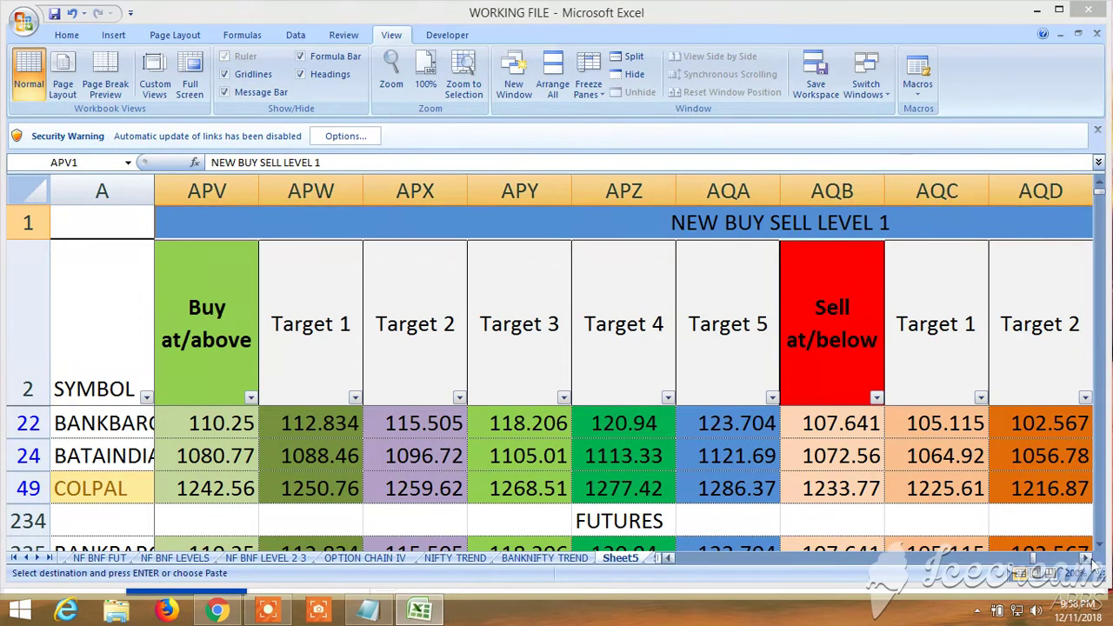
Examine the Buy at/above and Sell at/below prices with their five targets each in the NEW BUY SELL LEVEL 1 block.
{"action": "left_click", "coordinate": [1086, 559]}
{"action": "left_click", "coordinate": [1086, 559]}
{"action": "left_click", "coordinate": [1085, 559]}
{"action": "left_click", "coordinate": [1086, 560]}
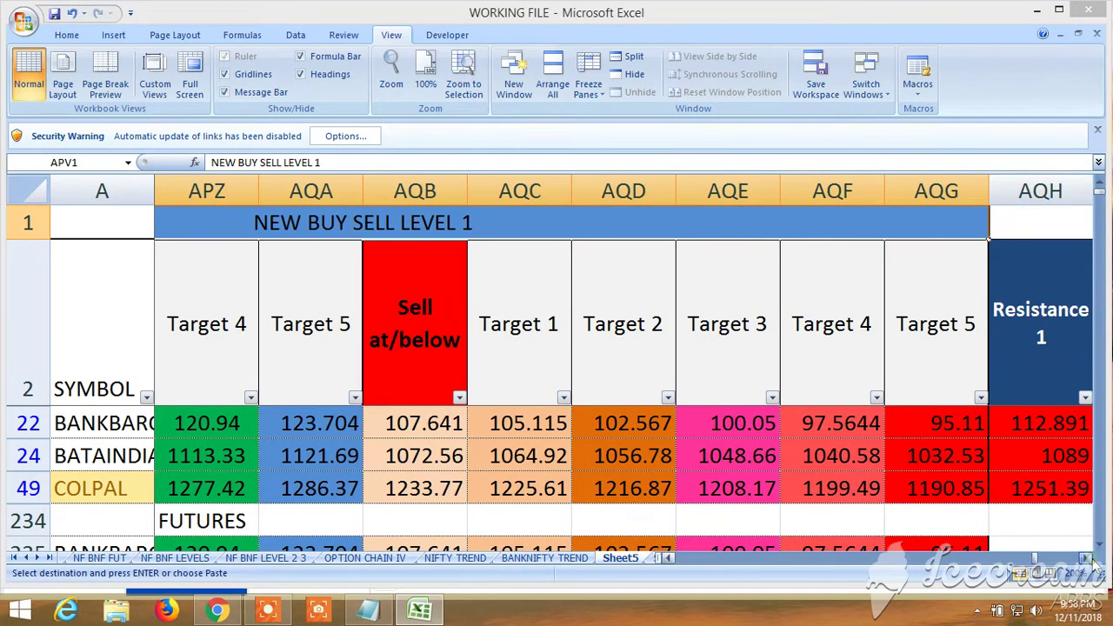
{"action": "left_click", "coordinate": [668, 559]}
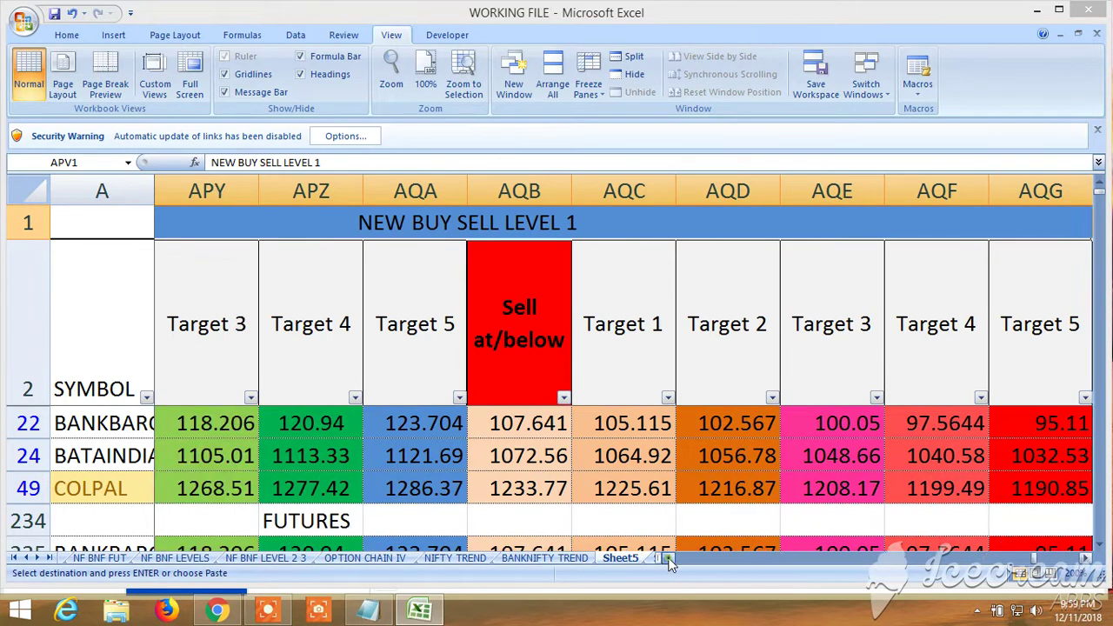
{"action": "left_click", "coordinate": [668, 559]}
{"action": "left_click", "coordinate": [668, 559]}
{"action": "left_click", "coordinate": [669, 559]}
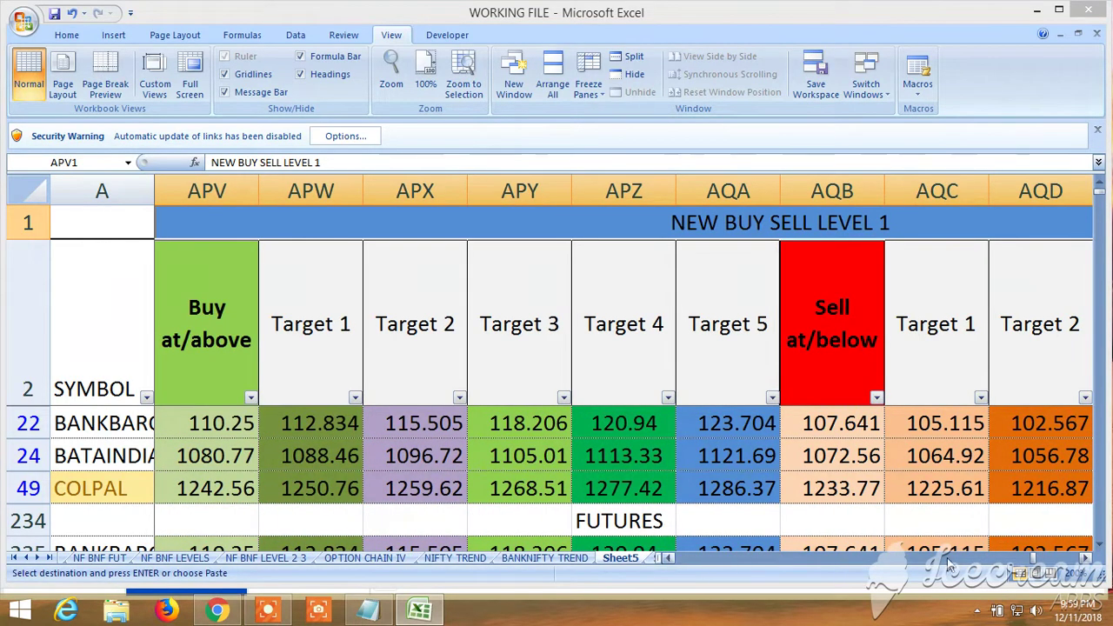
{"action": "left_click", "coordinate": [1085, 560]}
{"action": "left_click", "coordinate": [1086, 559]}
{"action": "left_click", "coordinate": [1085, 559]}
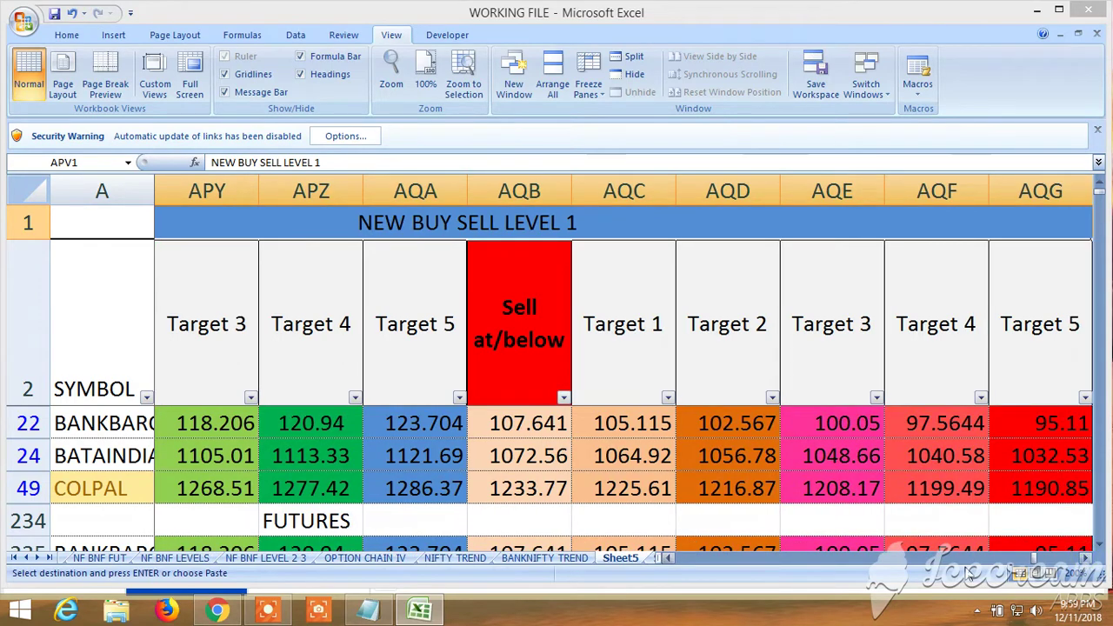
Examine the NEW BUY SELL LEVEL 2 block from the H1 to H7 columns through L1 to L7.
{"action": "left_click_drag", "start_coordinate": [1035, 561], "coordinate": [1039, 561]}
{"action": "left_click", "coordinate": [1085, 561]}
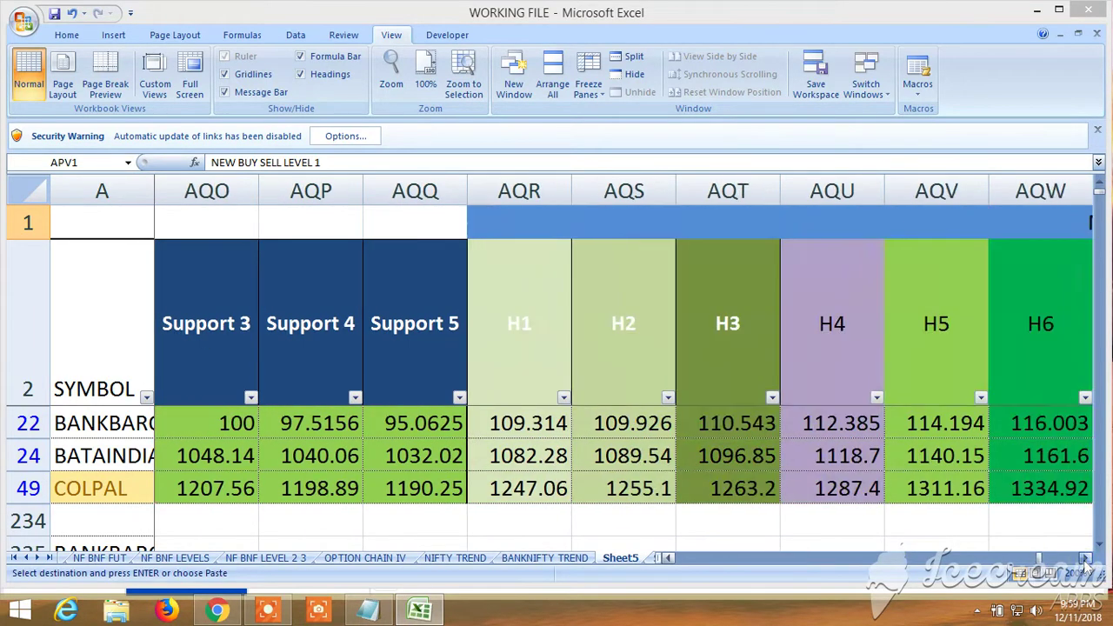
{"action": "left_click", "coordinate": [1086, 561]}
{"action": "left_click", "coordinate": [1086, 561]}
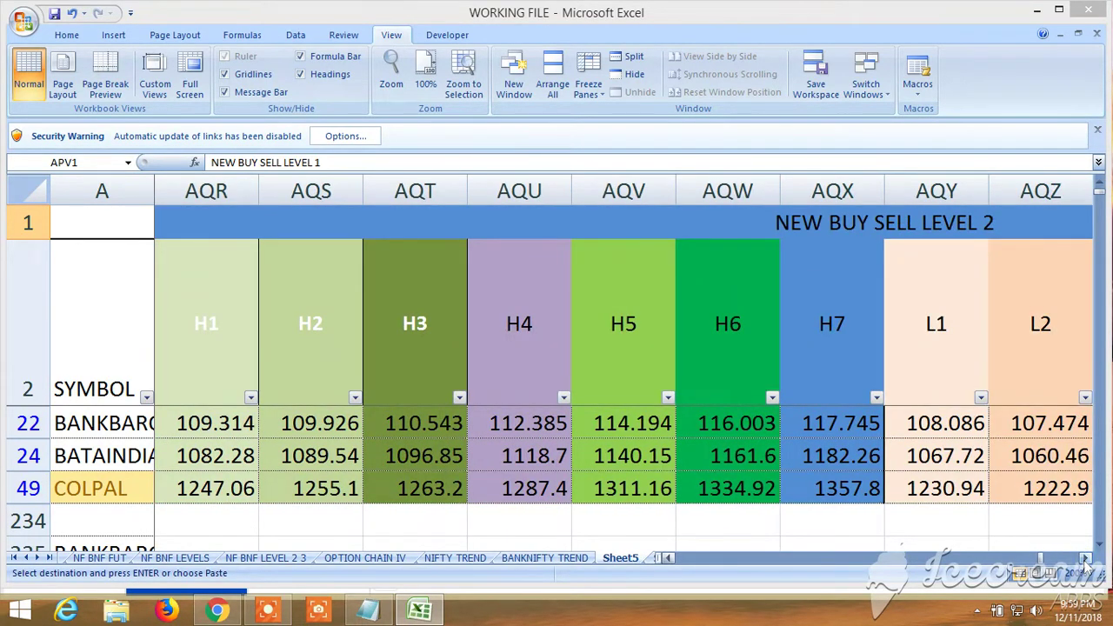
{"action": "left_click", "coordinate": [1086, 561]}
{"action": "left_click", "coordinate": [1085, 561]}
{"action": "left_click", "coordinate": [1085, 561]}
{"action": "left_click", "coordinate": [1085, 561]}
{"action": "left_click", "coordinate": [1086, 561]}
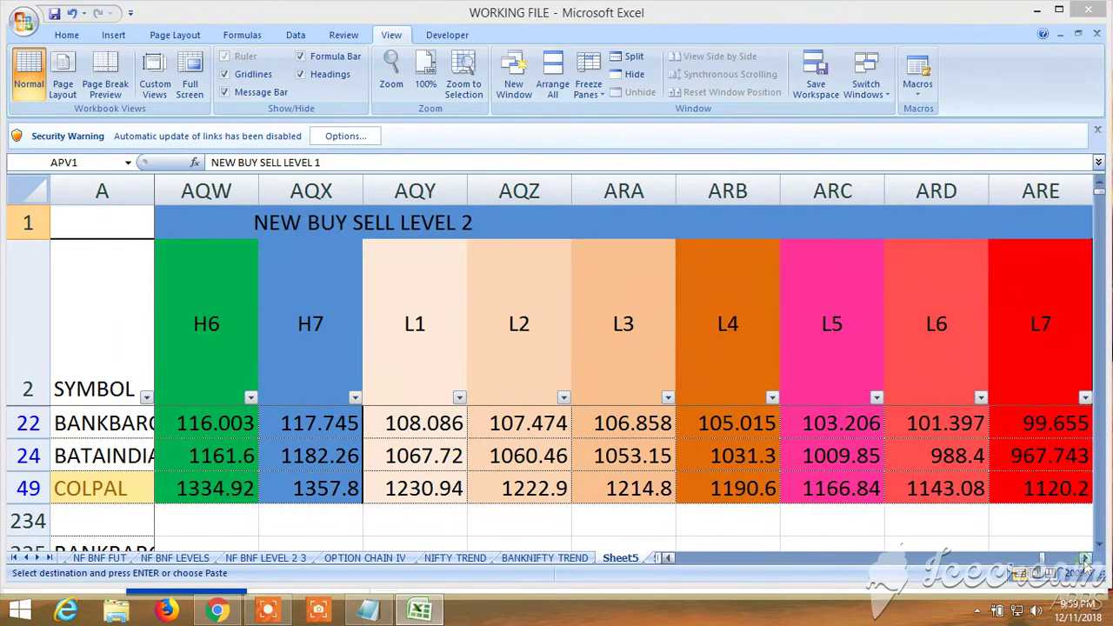
Examine the LTP rule columns, from LTP BETWEEN H3 & L3 through LTP ABOVE H4 and LTP BELOW L4.
{"action": "left_click", "coordinate": [1085, 561]}
{"action": "left_click", "coordinate": [1086, 561]}
{"action": "left_click", "coordinate": [1085, 561]}
{"action": "left_click", "coordinate": [1085, 561]}
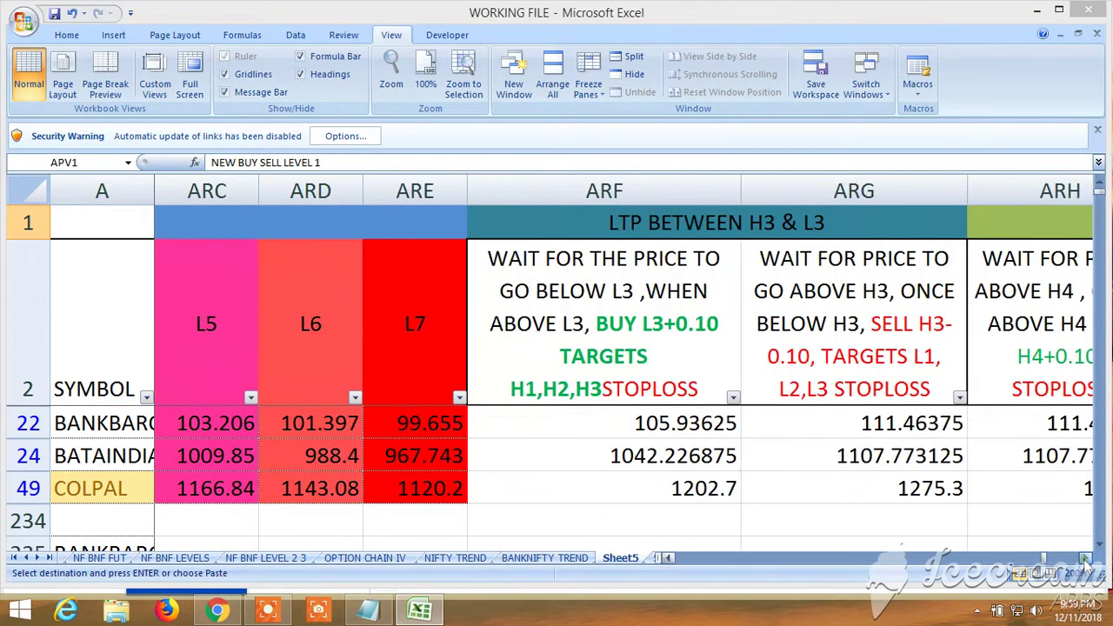
{"action": "left_click", "coordinate": [1086, 561]}
{"action": "left_click", "coordinate": [1086, 561]}
{"action": "left_click", "coordinate": [1085, 561]}
{"action": "left_click", "coordinate": [1086, 561]}
{"action": "left_click", "coordinate": [1086, 561]}
{"action": "left_click", "coordinate": [1086, 561]}
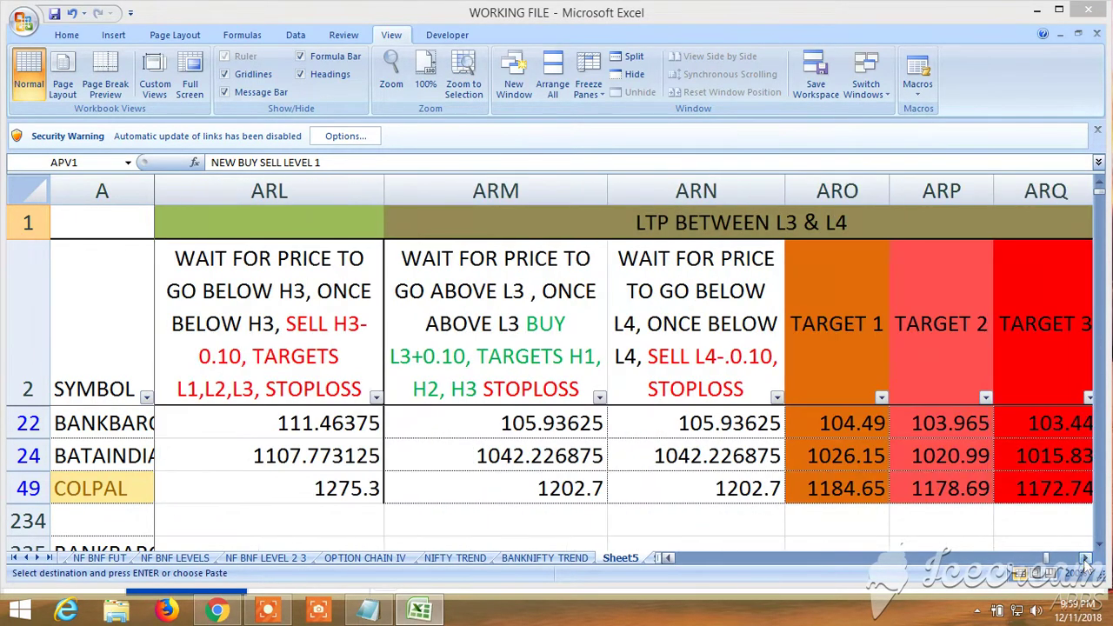
{"action": "left_click", "coordinate": [1085, 561]}
{"action": "left_click", "coordinate": [1086, 561]}
{"action": "left_click", "coordinate": [1086, 561]}
{"action": "left_click", "coordinate": [1086, 562]}
{"action": "left_click", "coordinate": [1086, 561]}
{"action": "left_click", "coordinate": [1086, 562]}
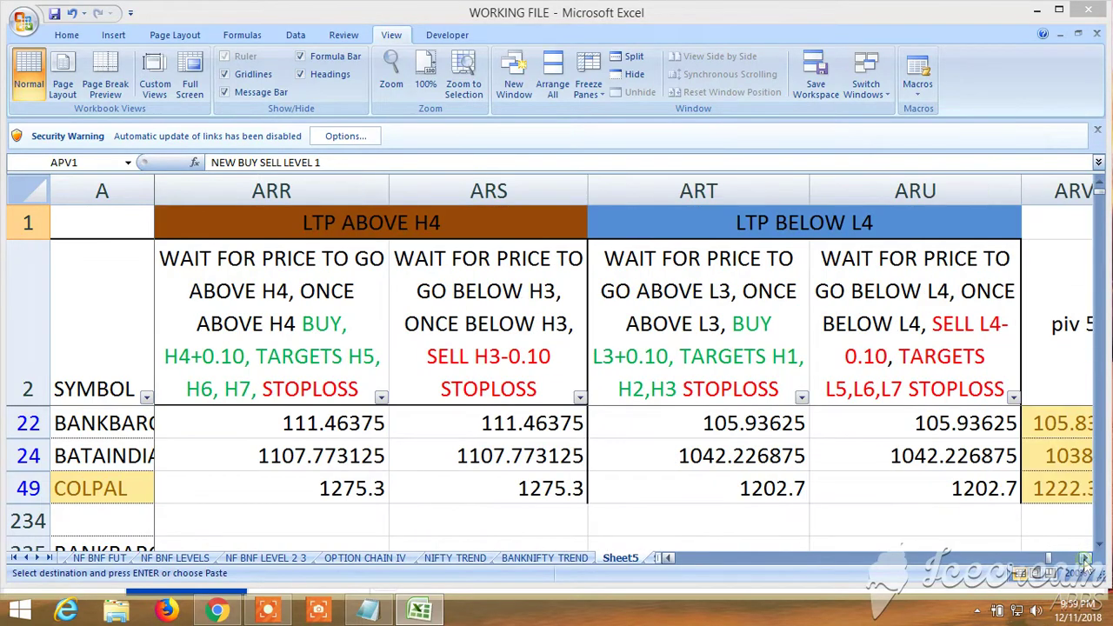
Review the LTP rule columns in reverse order, from LTP BELOW L4 back to LTP BETWEEN H3 & L3.
{"action": "left_click", "coordinate": [670, 559]}
{"action": "left_click", "coordinate": [670, 560]}
{"action": "left_click", "coordinate": [671, 560]}
{"action": "left_click", "coordinate": [671, 559]}
{"action": "left_click", "coordinate": [670, 559]}
{"action": "left_click", "coordinate": [671, 560]}
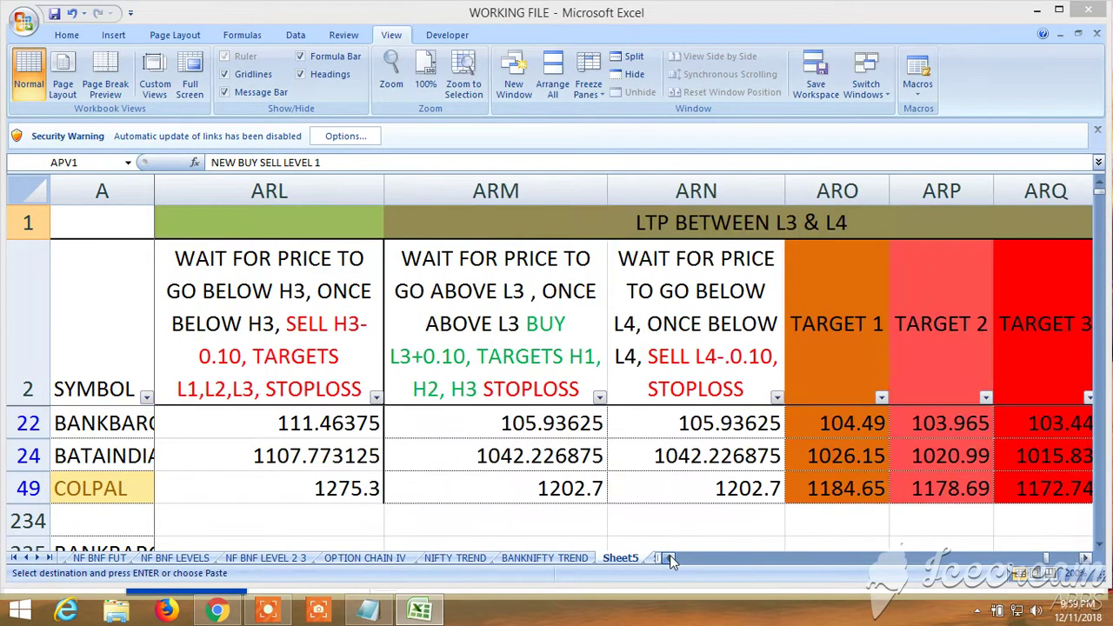
{"action": "left_click", "coordinate": [671, 559]}
{"action": "left_click", "coordinate": [671, 559]}
{"action": "left_click", "coordinate": [671, 559]}
{"action": "left_click", "coordinate": [671, 559]}
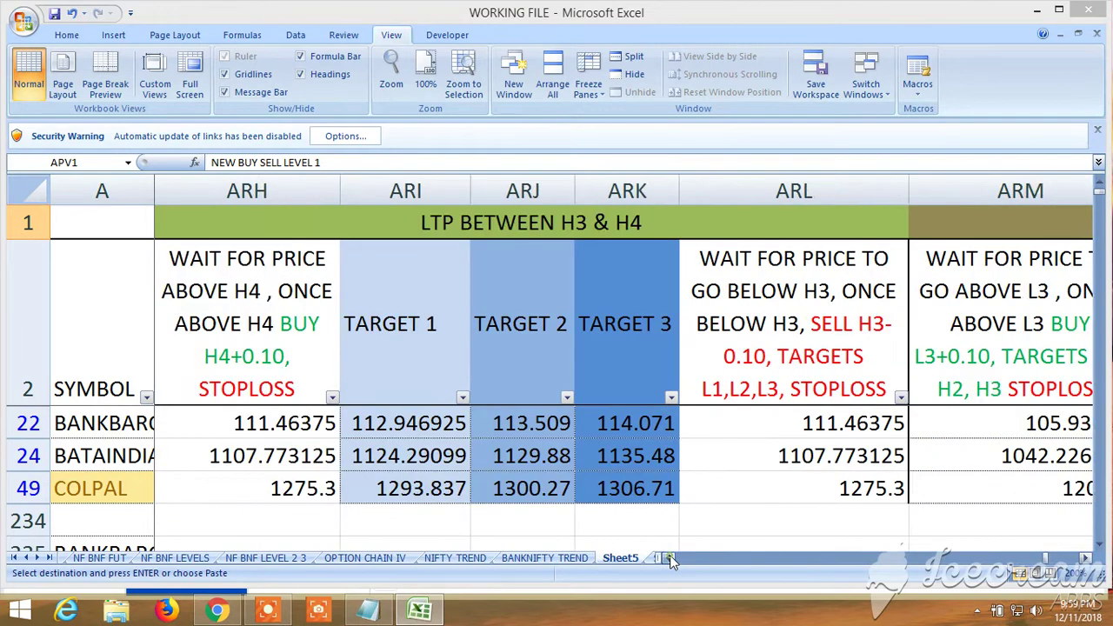
{"action": "left_click", "coordinate": [671, 559]}
{"action": "left_click", "coordinate": [670, 560]}
{"action": "left_click", "coordinate": [671, 559]}
{"action": "left_click", "coordinate": [671, 559]}
{"action": "left_click", "coordinate": [670, 557]}
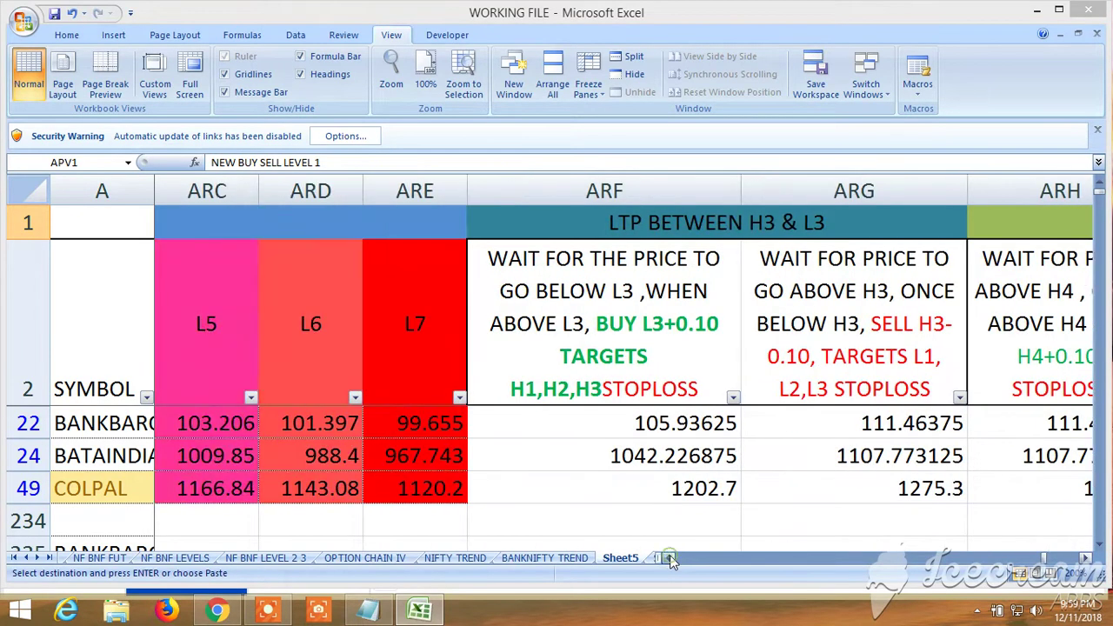
Review the NEW BUY SELL LEVEL 2 columns again, from L7 back to H1.
{"action": "left_click", "coordinate": [669, 558]}
{"action": "left_click", "coordinate": [670, 558]}
{"action": "left_click", "coordinate": [670, 558]}
{"action": "left_click", "coordinate": [669, 557]}
{"action": "left_click", "coordinate": [670, 558]}
{"action": "left_click", "coordinate": [669, 557]}
{"action": "left_click", "coordinate": [670, 558]}
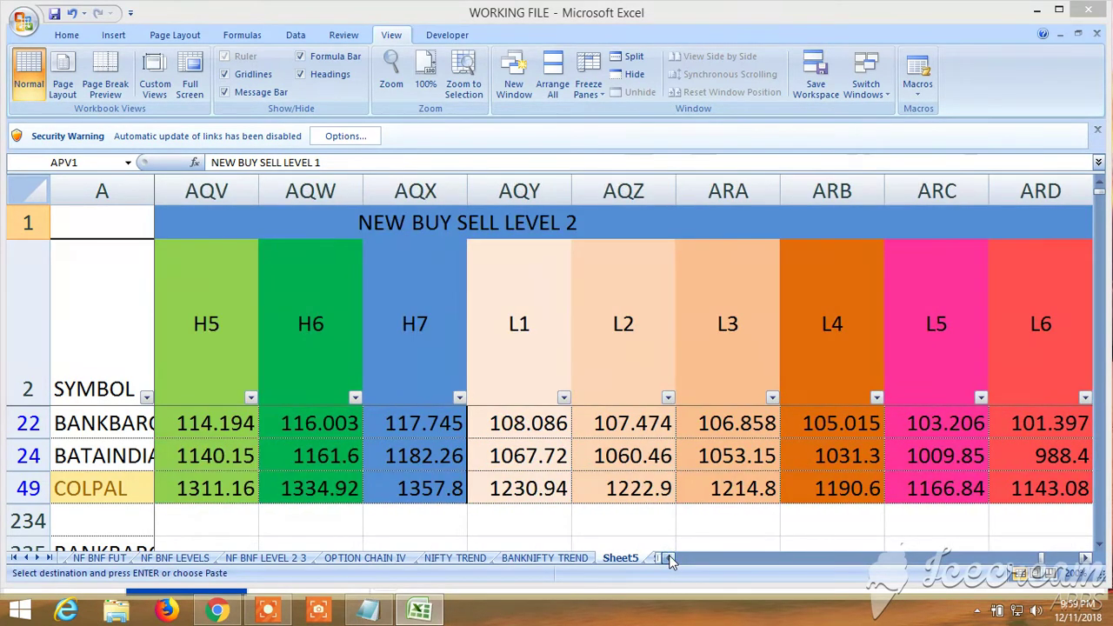
{"action": "left_click", "coordinate": [670, 558]}
{"action": "left_click", "coordinate": [670, 558]}
{"action": "left_click", "coordinate": [670, 558]}
{"action": "left_click", "coordinate": [670, 558]}
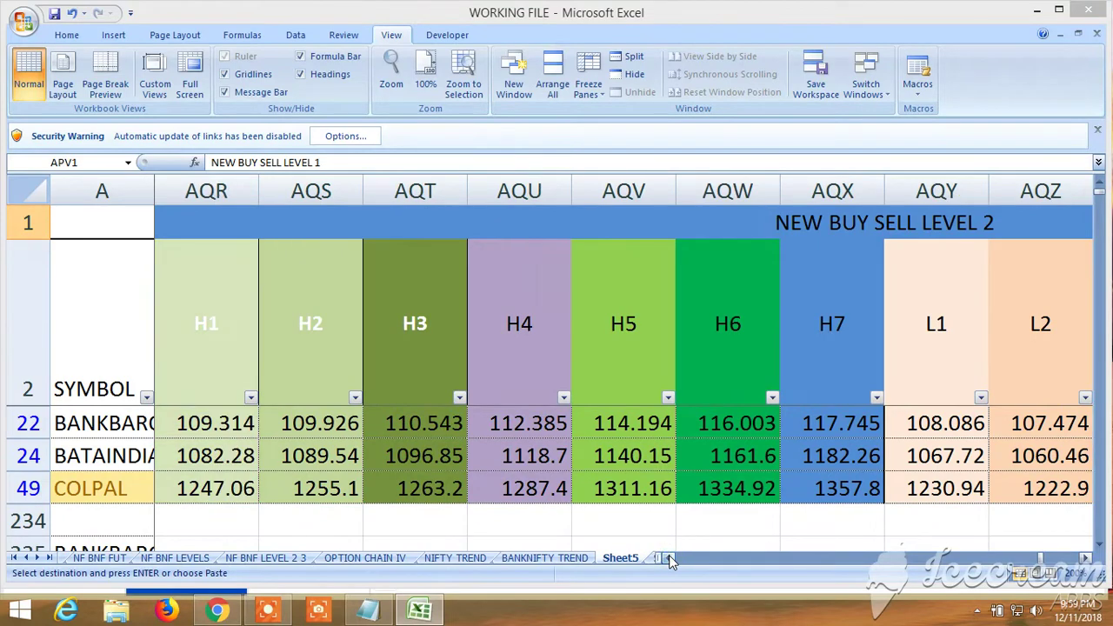
Return to the Buy at/above and target columns of the NEW BUY SELL LEVEL 1 block.
{"action": "left_click_drag", "start_coordinate": [669, 558], "coordinate": [669, 558]}
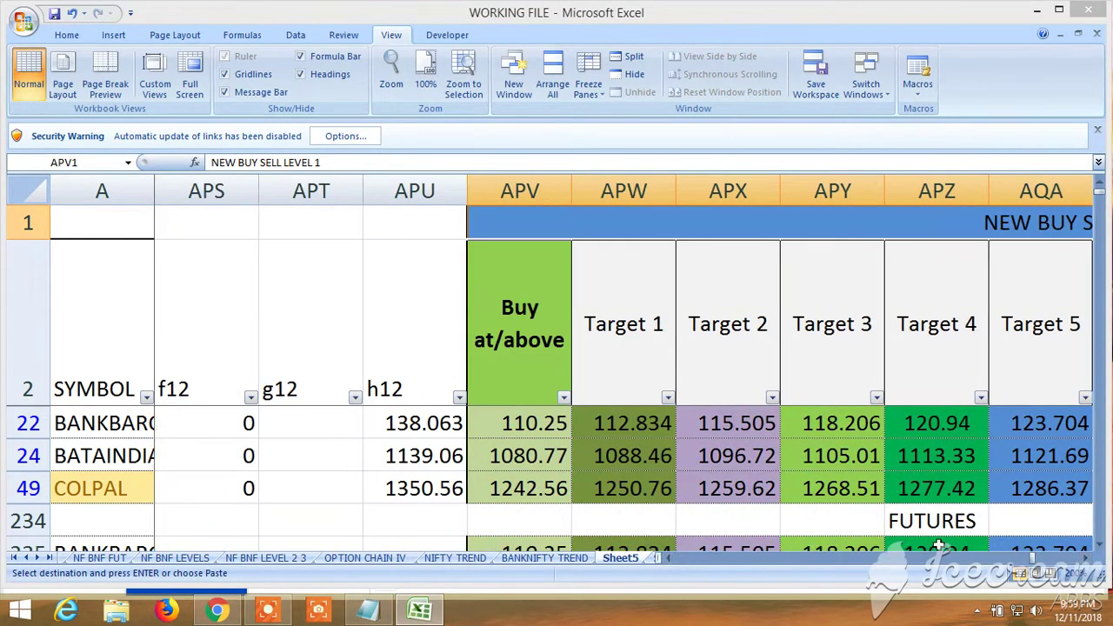
{"action": "left_click", "coordinate": [1087, 559]}
{"action": "left_click", "coordinate": [1087, 559]}
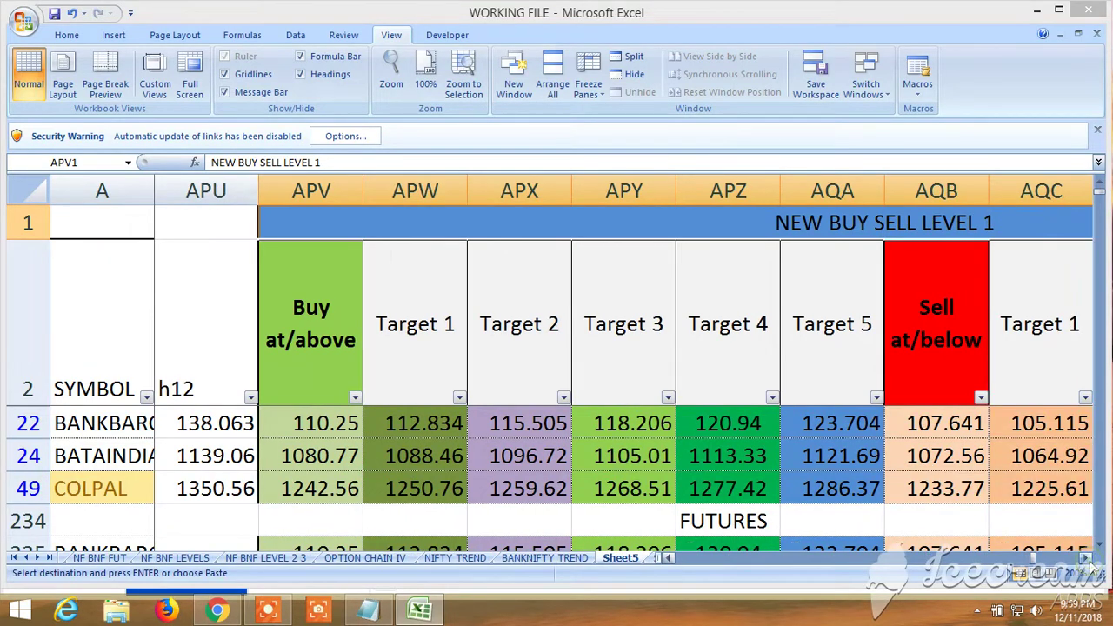
Examine the FUTURES rows across NEW BUY SELL LEVEL 1, from Buy at/above through the sell targets and back.
{"action": "left_click", "coordinate": [1087, 560]}
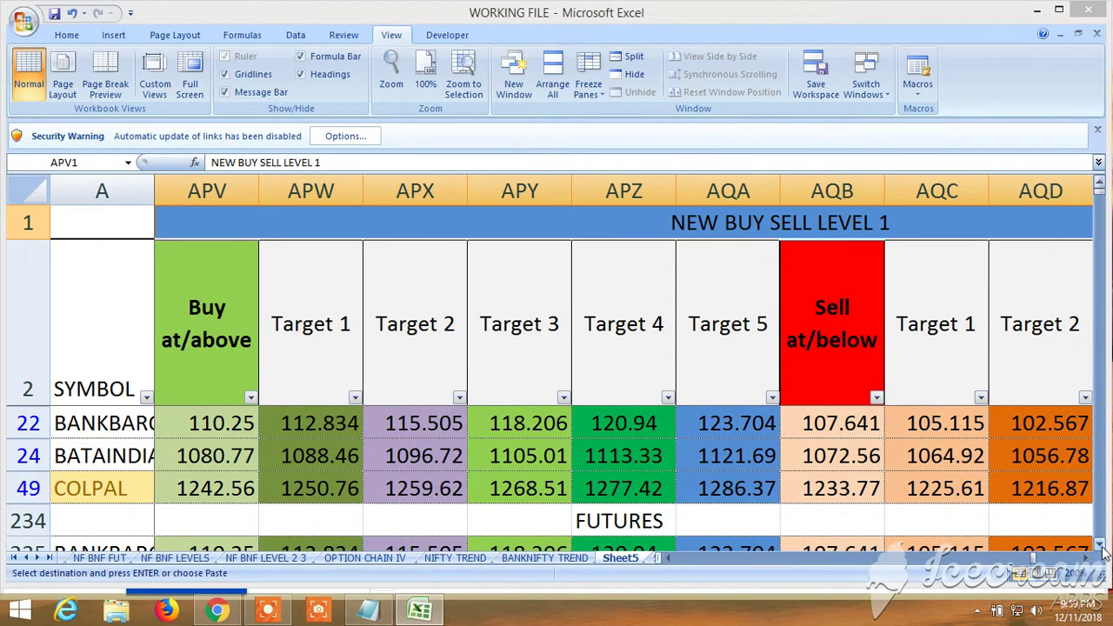
{"action": "left_click", "coordinate": [1101, 547]}
{"action": "left_click", "coordinate": [1100, 546]}
{"action": "left_click", "coordinate": [1101, 547]}
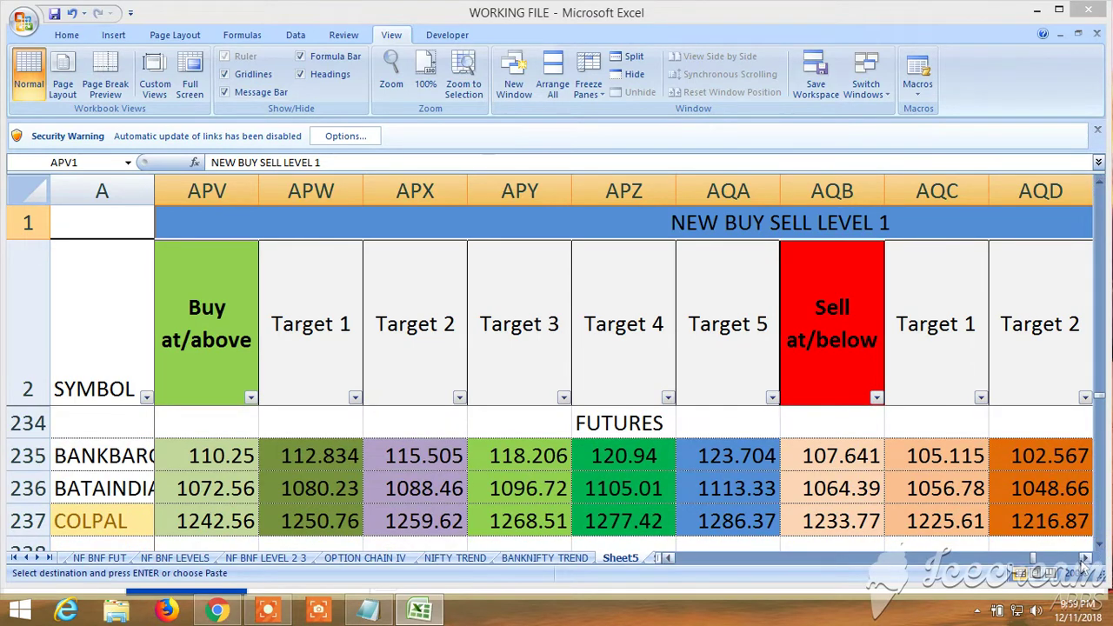
{"action": "left_click", "coordinate": [1086, 559]}
{"action": "left_click", "coordinate": [1087, 559]}
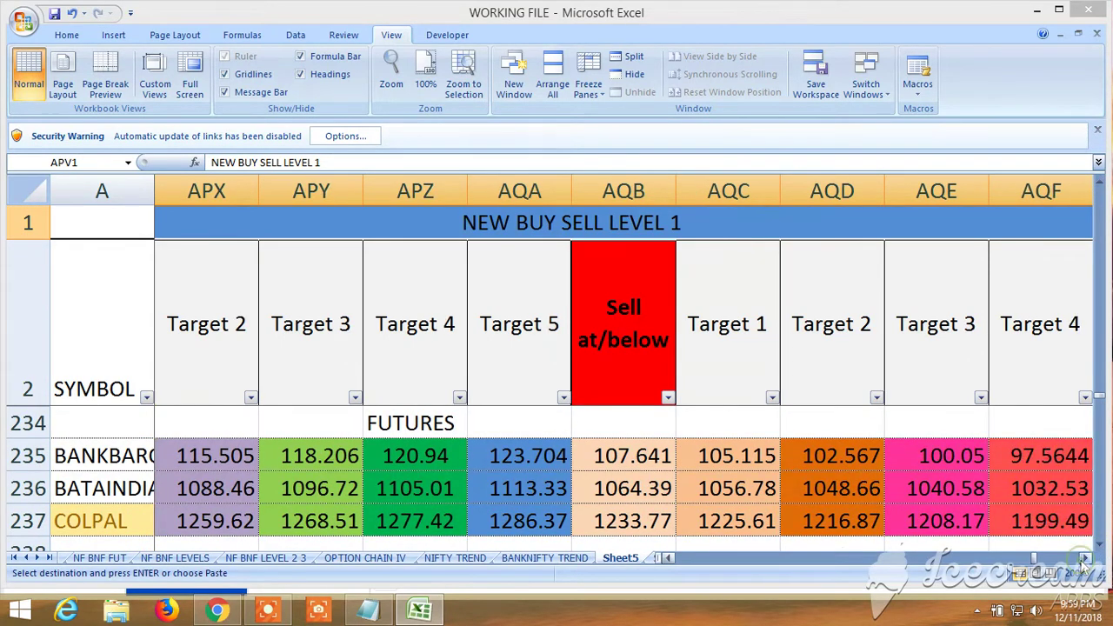
{"action": "left_click", "coordinate": [1087, 560]}
{"action": "left_click", "coordinate": [1087, 559]}
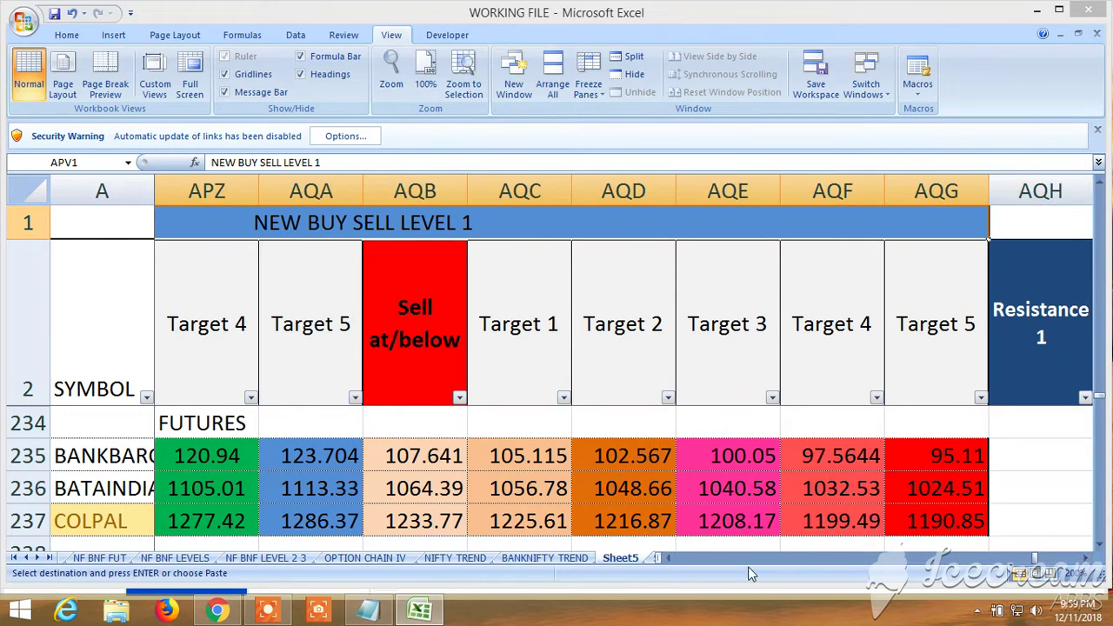
{"action": "left_click", "coordinate": [672, 555]}
{"action": "left_click", "coordinate": [673, 555]}
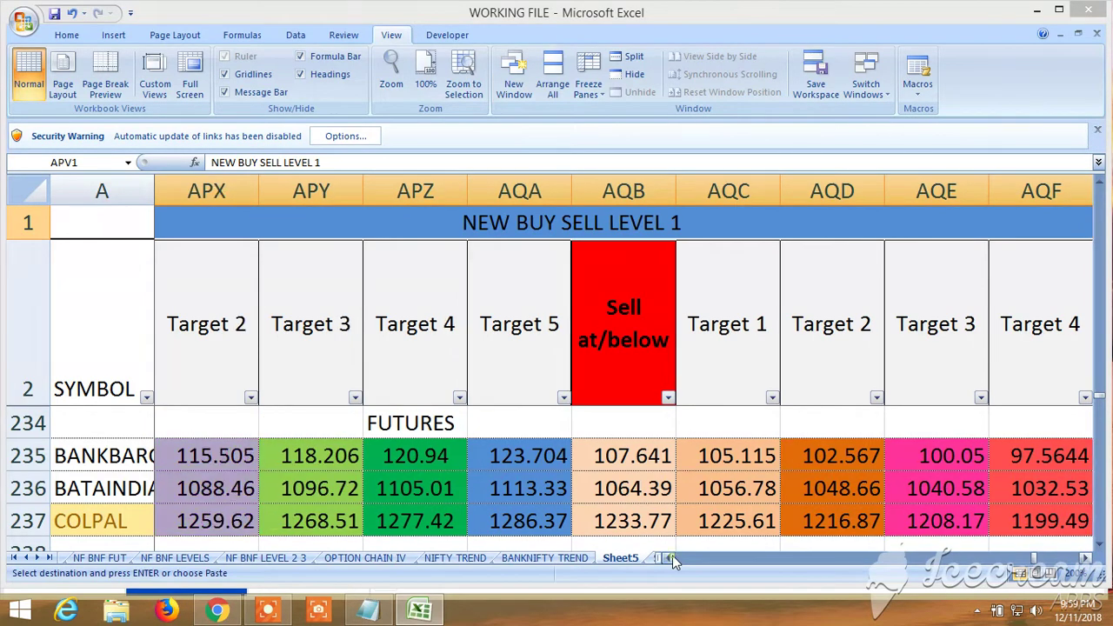
{"action": "left_click", "coordinate": [672, 555]}
{"action": "left_click", "coordinate": [672, 555]}
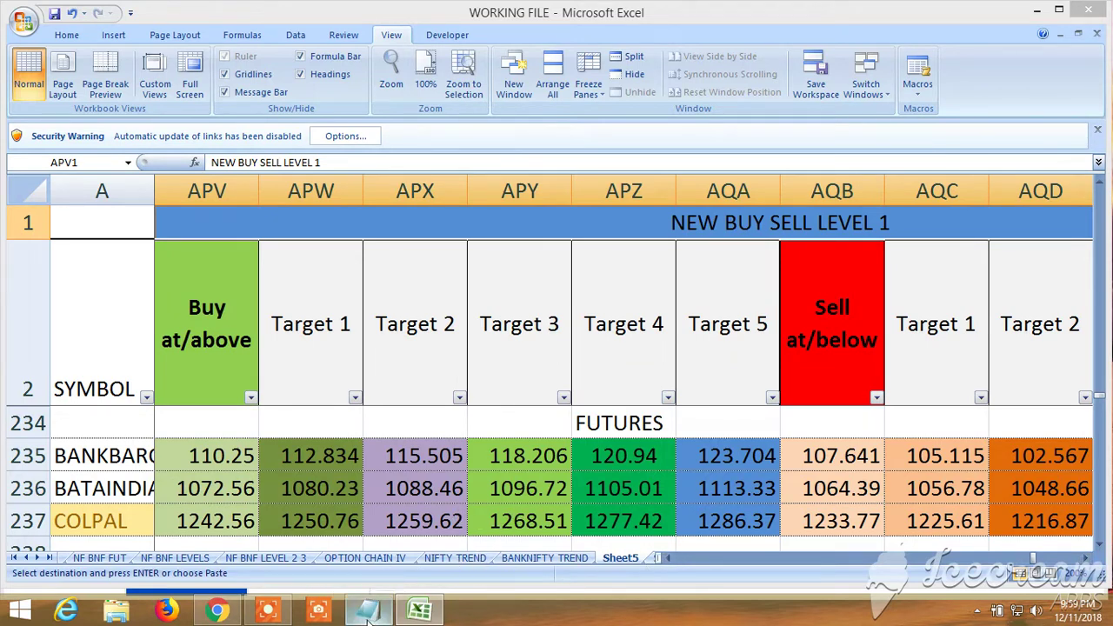
Check the BUY SELL LEVELS note in Notepad briefly and return to the WORKING FILE workbook in Excel.
{"action": "mouse_move", "coordinate": [368, 619]}
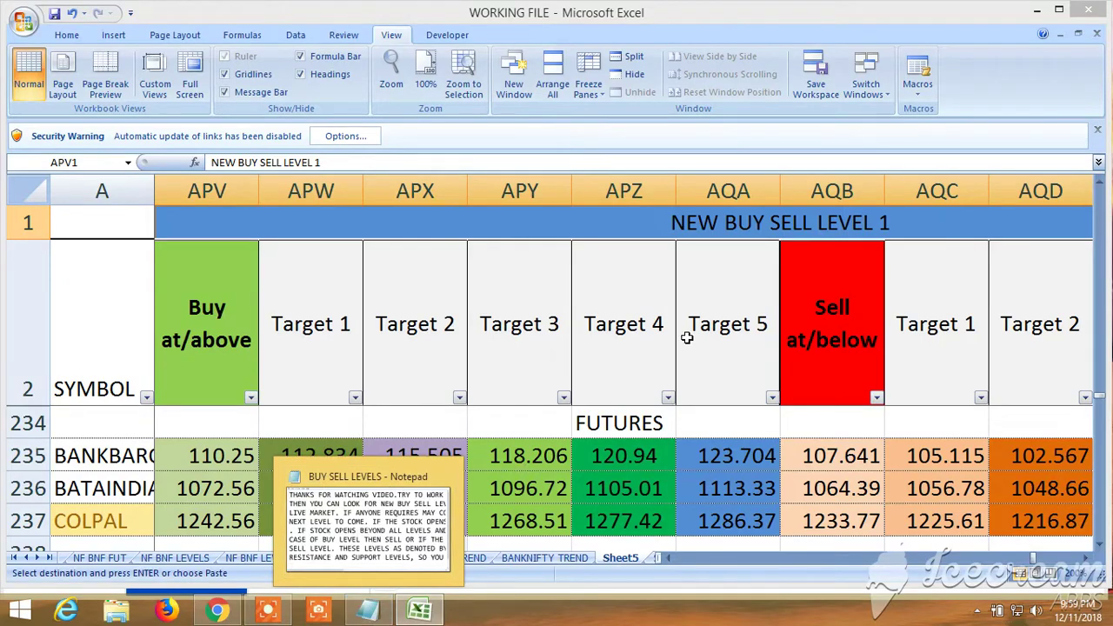
{"action": "key", "text": "alt+Tab"}
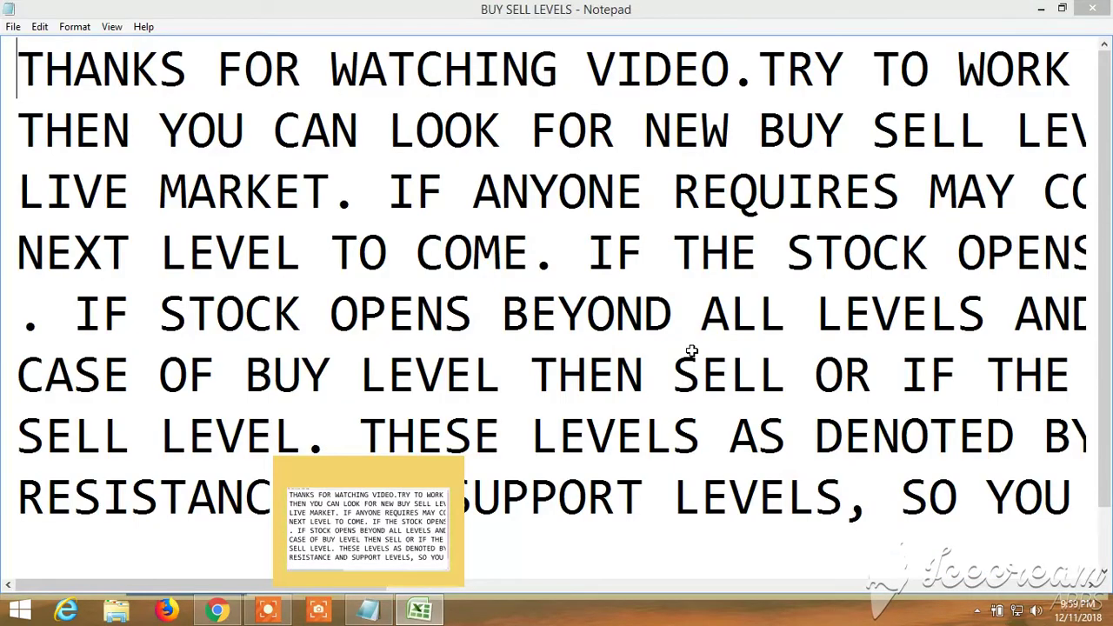
{"action": "key", "text": "alt+Tab"}
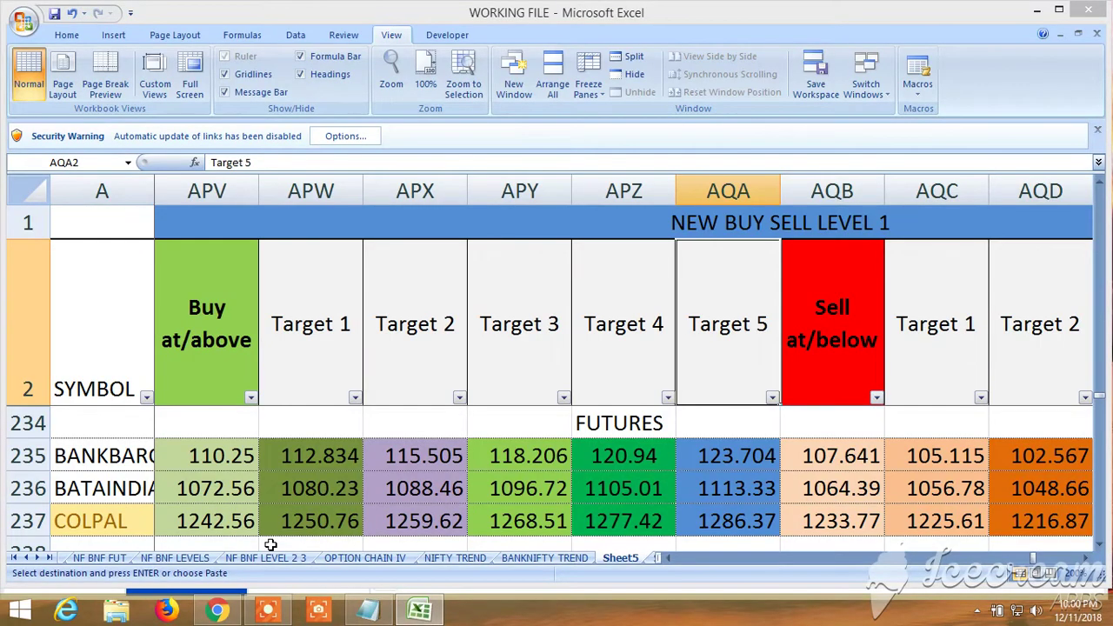
Open the NF BNF FUT sheet and examine the coloured level columns from HF to HQ.
{"action": "left_click", "coordinate": [101, 560]}
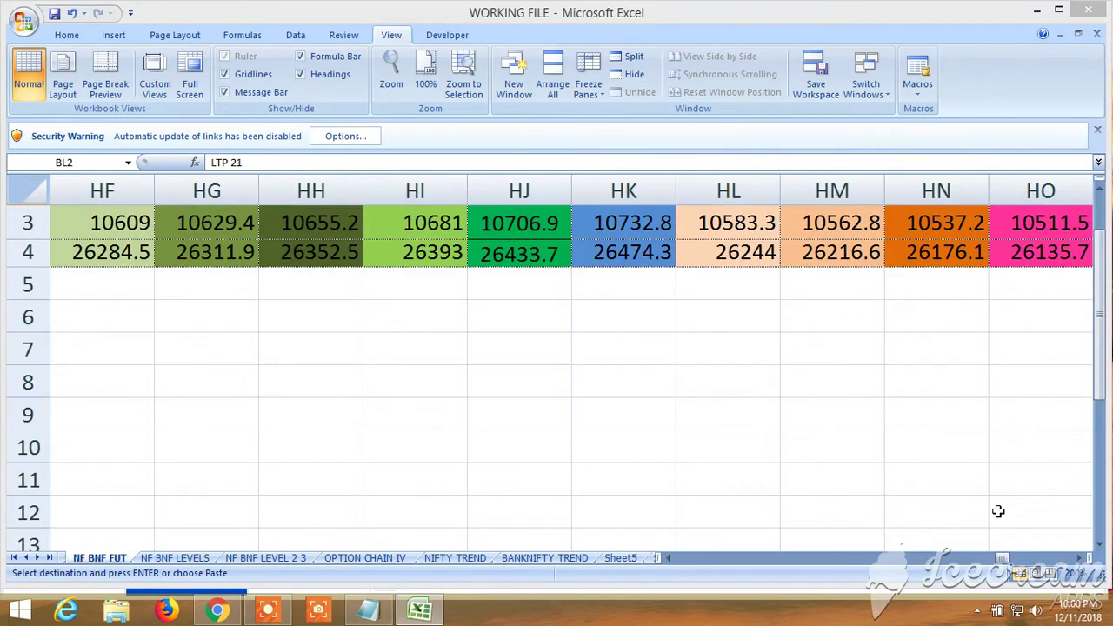
{"action": "left_click", "coordinate": [1081, 560]}
{"action": "left_click", "coordinate": [1080, 560]}
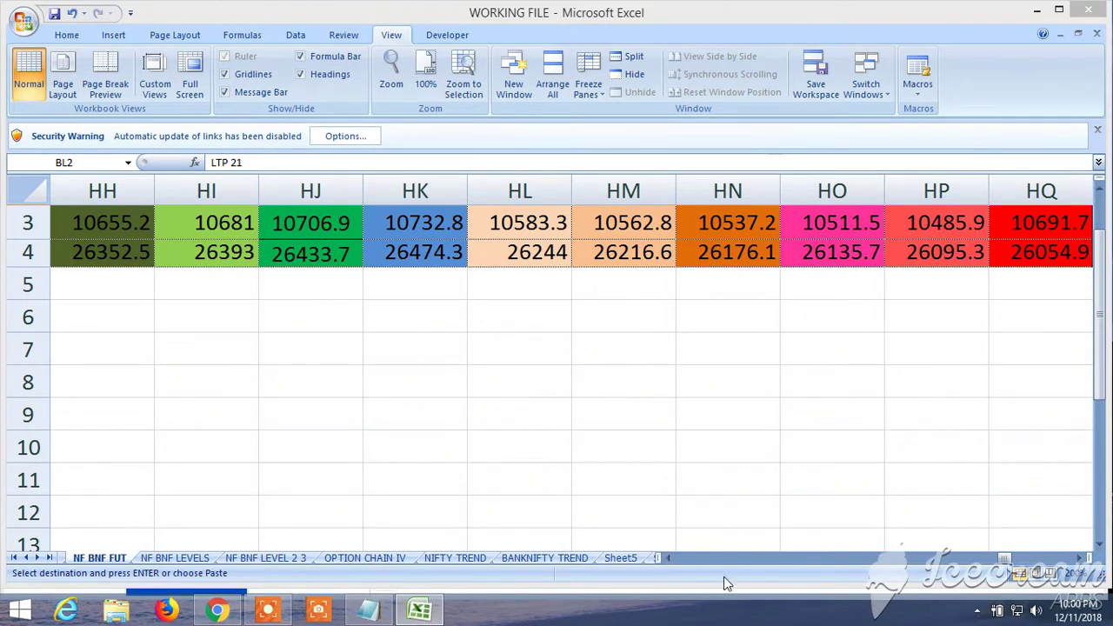
{"action": "left_click", "coordinate": [666, 557]}
{"action": "left_click", "coordinate": [666, 558]}
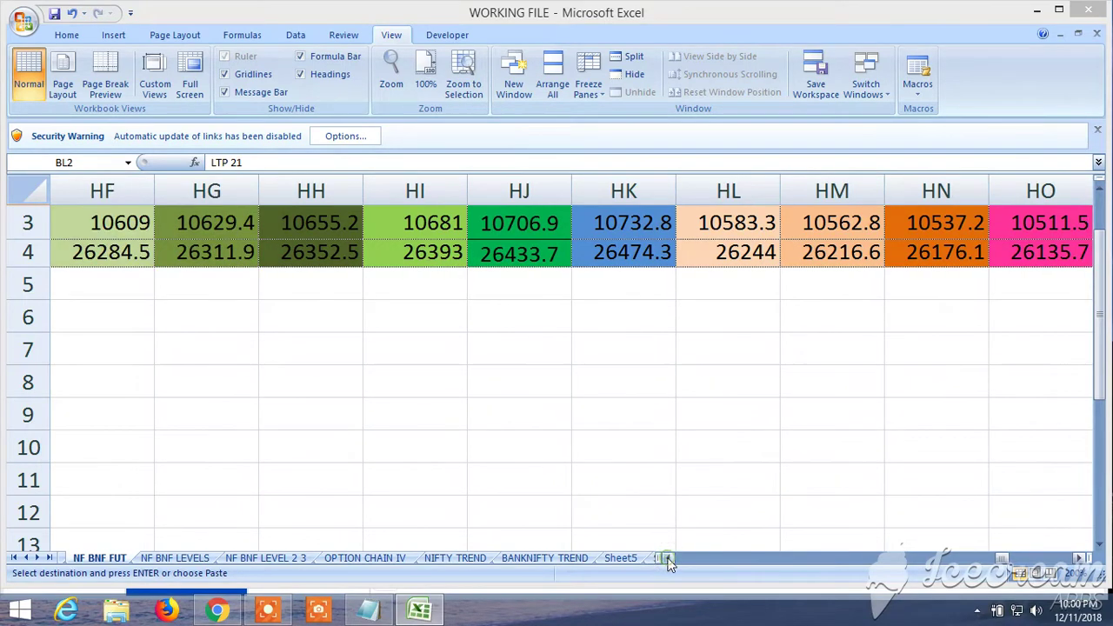
{"action": "left_click", "coordinate": [1080, 558]}
{"action": "left_click", "coordinate": [1080, 558]}
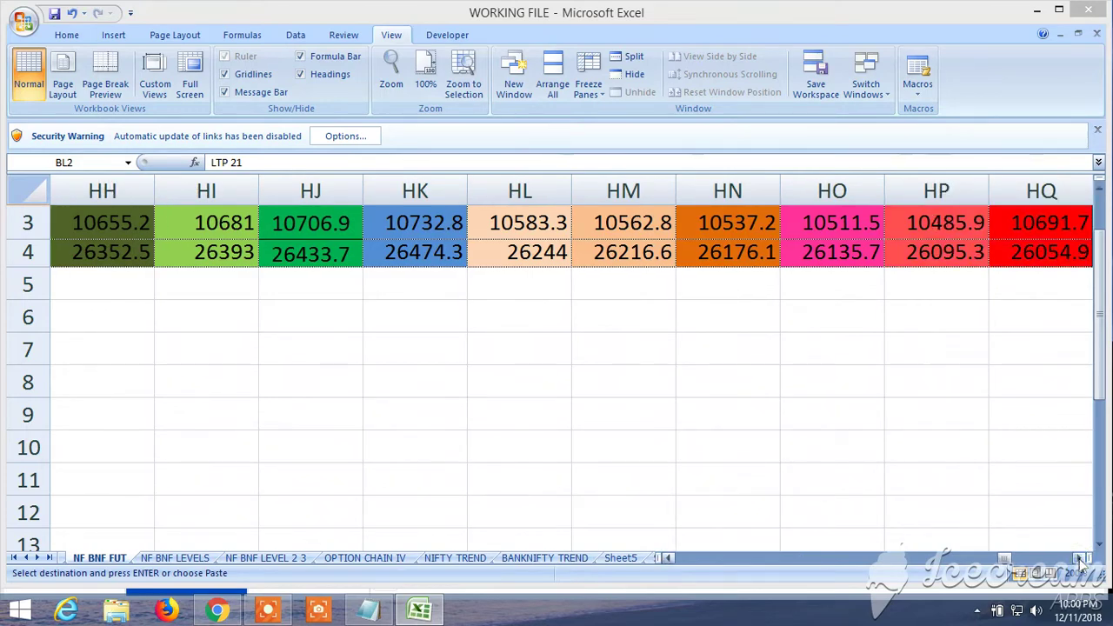
Open the NF BNF LEVELS sheet and review the Fibonacci levels through to the conventional pivot levels.
{"action": "left_click", "coordinate": [194, 559]}
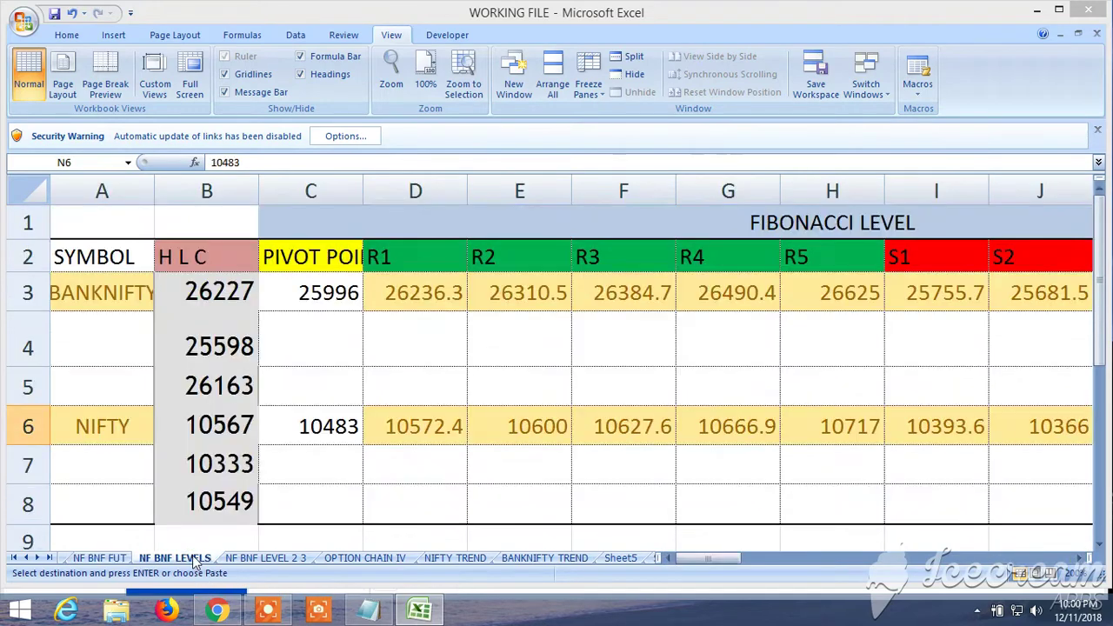
{"action": "left_click", "coordinate": [1082, 558]}
{"action": "left_click", "coordinate": [1081, 558]}
{"action": "left_click", "coordinate": [1082, 558]}
{"action": "left_click", "coordinate": [1081, 558]}
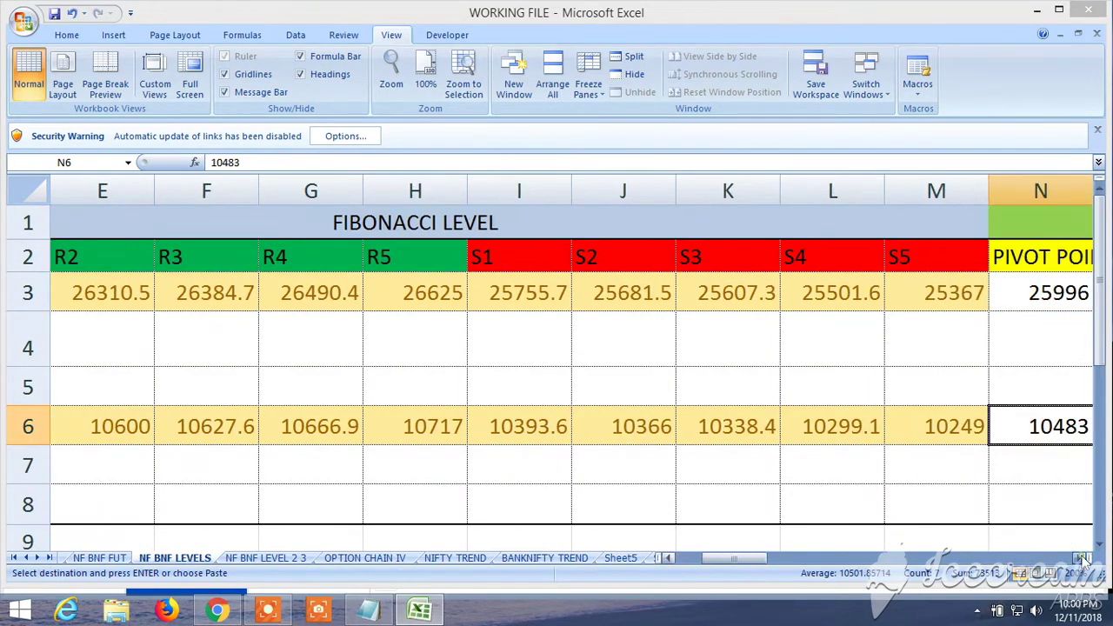
{"action": "left_click", "coordinate": [1081, 559]}
{"action": "left_click", "coordinate": [1081, 559]}
{"action": "left_click", "coordinate": [1081, 558]}
{"action": "left_click", "coordinate": [1081, 558]}
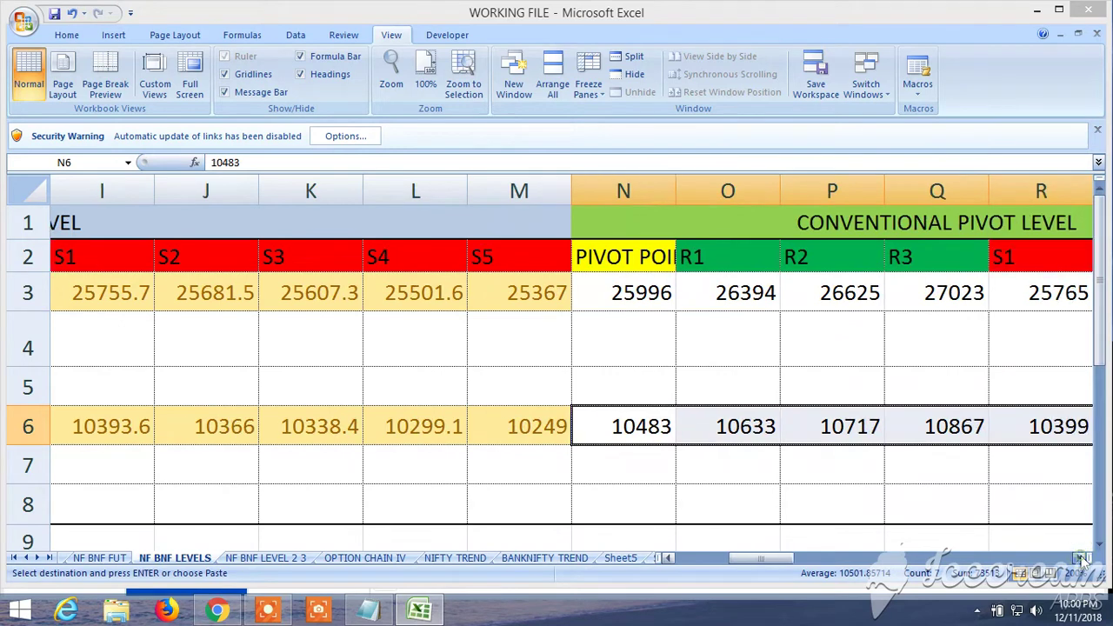
{"action": "left_click", "coordinate": [1081, 558]}
{"action": "left_click", "coordinate": [1081, 558]}
{"action": "left_click", "coordinate": [1081, 558]}
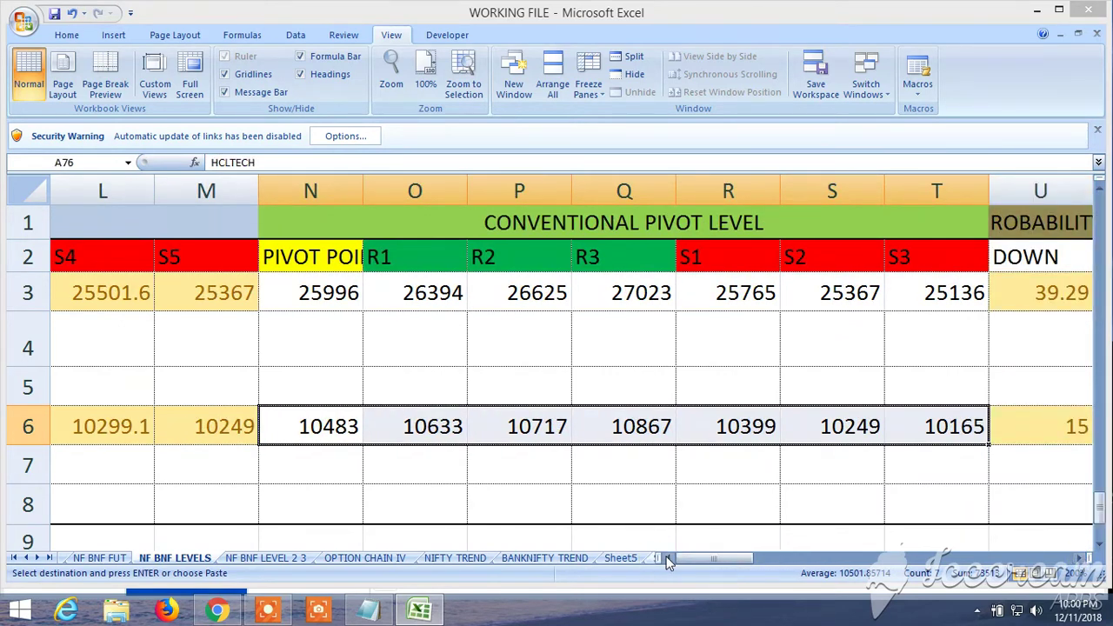
Return from the STOCK TREND VS NIFTY sheet to the NF BNF LEVELS sheet by way of NF BNF FUT.
{"action": "left_click", "coordinate": [1081, 558]}
{"action": "left_click", "coordinate": [1081, 558]}
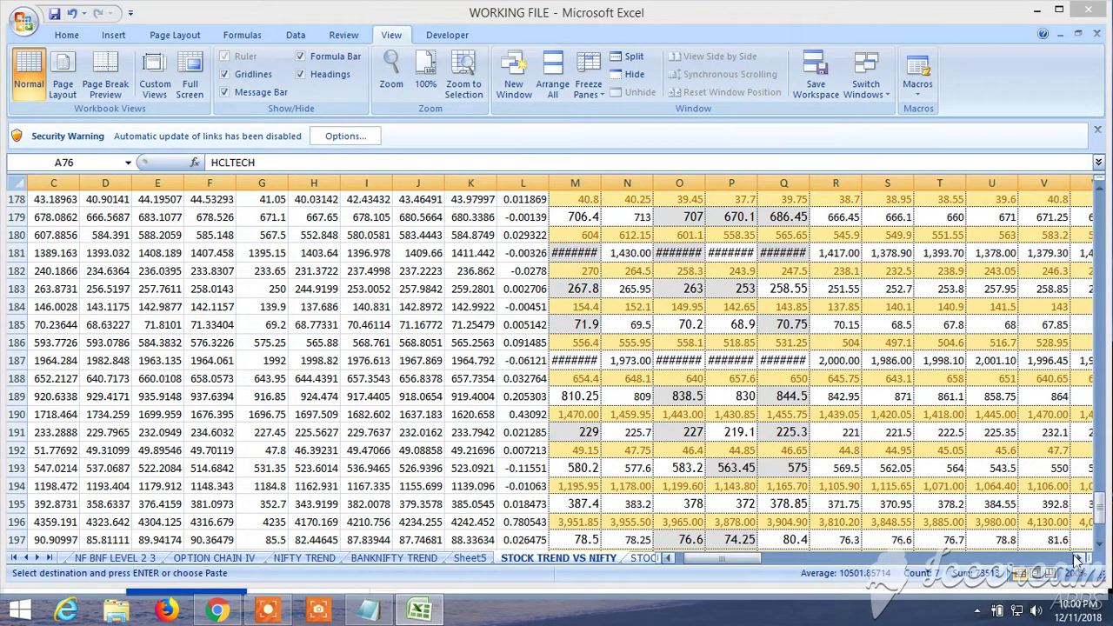
{"action": "left_click", "coordinate": [26, 557]}
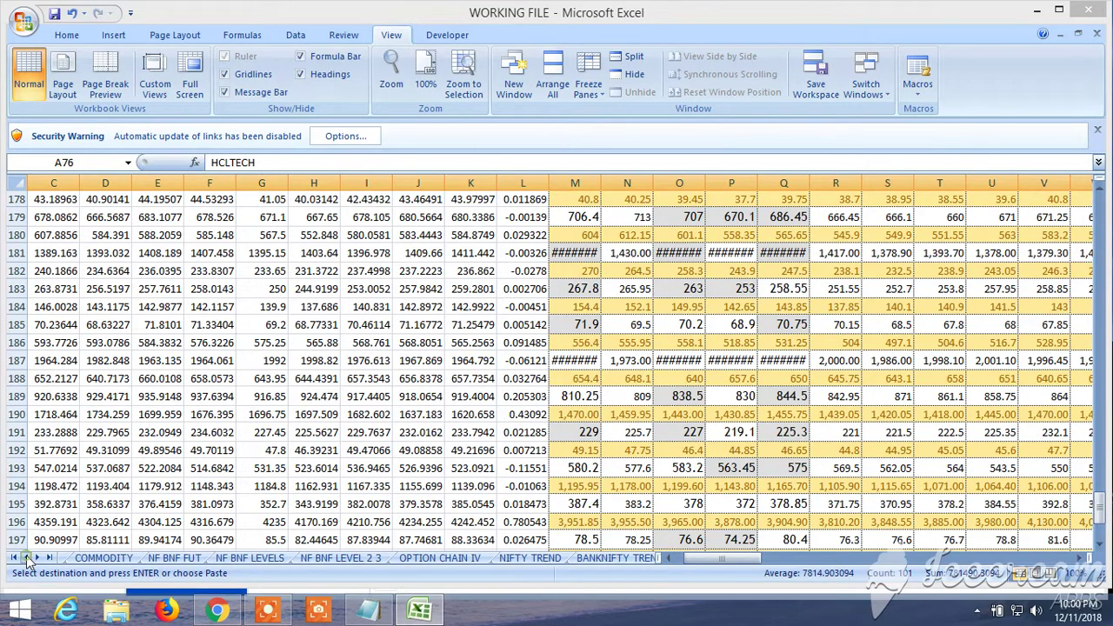
{"action": "left_click", "coordinate": [179, 559]}
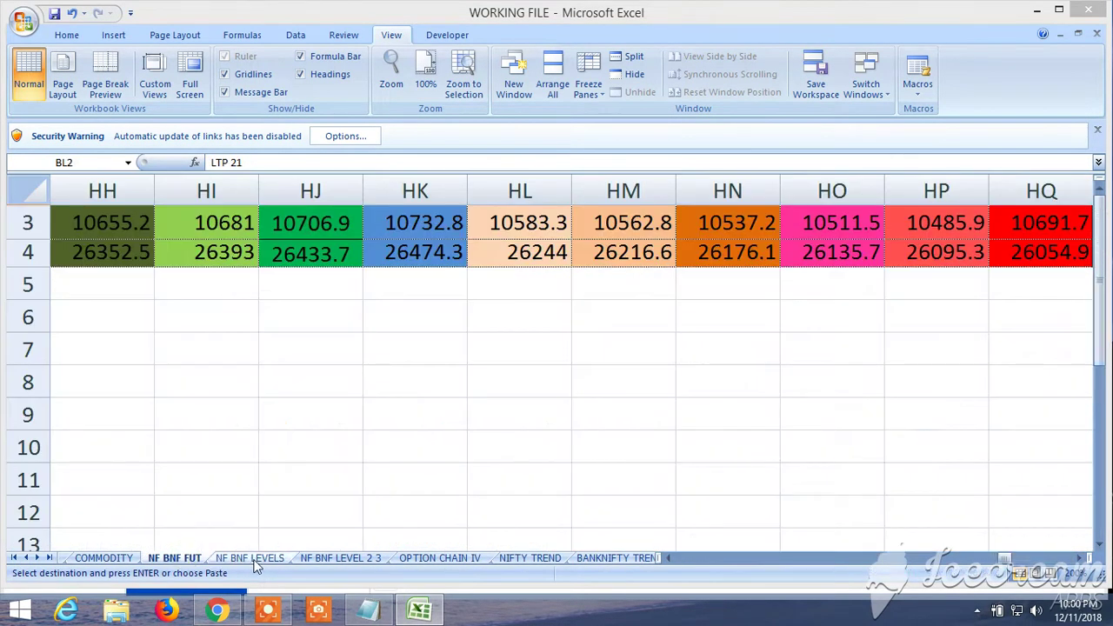
{"action": "left_click", "coordinate": [249, 558]}
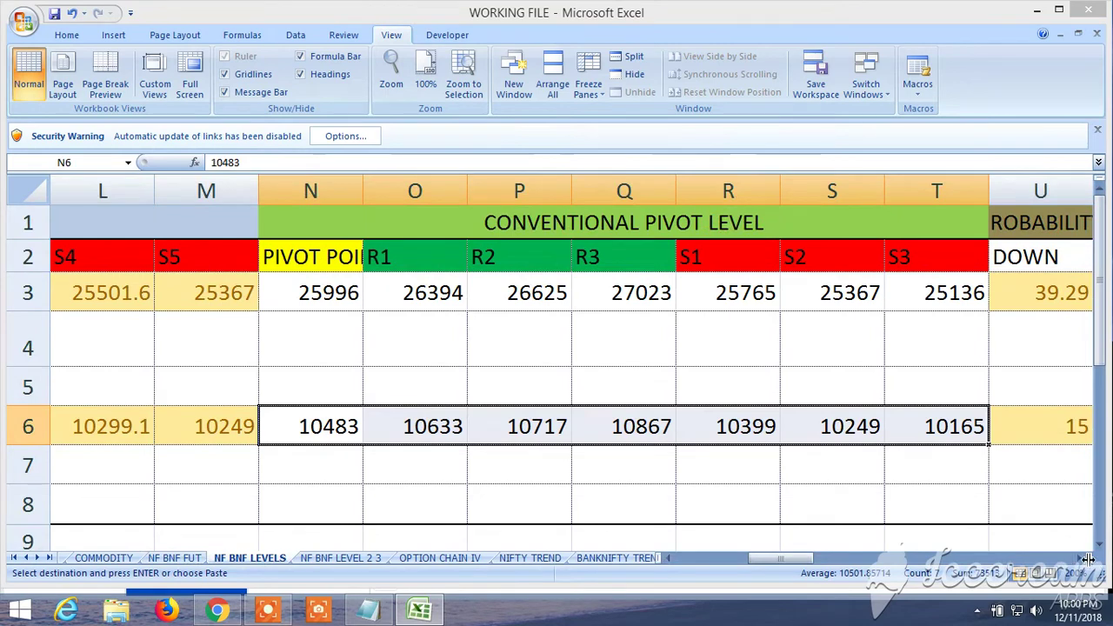
View the DOWN and UP probability columns and return to the start of the Fibonacci level block.
{"action": "left_click", "coordinate": [1079, 562]}
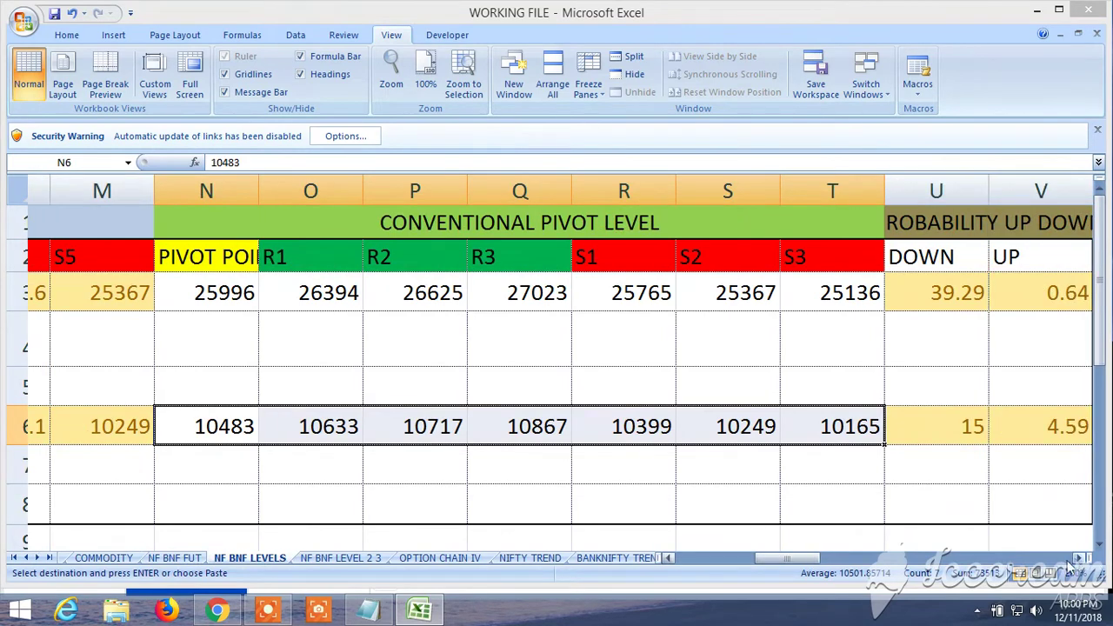
{"action": "left_click", "coordinate": [669, 559]}
{"action": "left_click", "coordinate": [669, 558]}
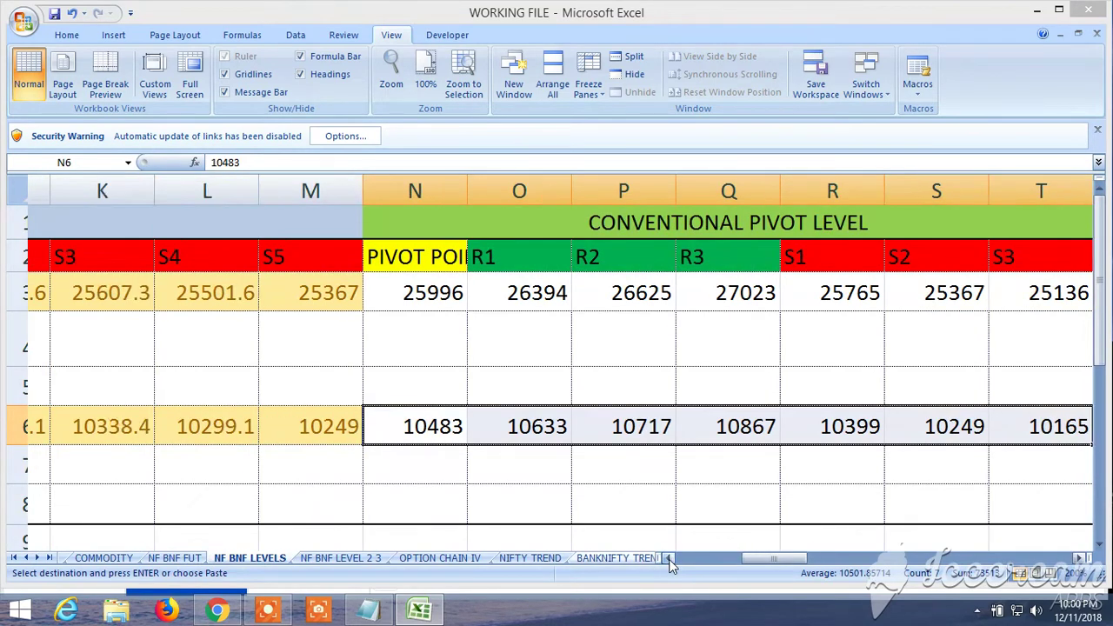
{"action": "left_click_drag", "start_coordinate": [669, 559], "coordinate": [670, 564]}
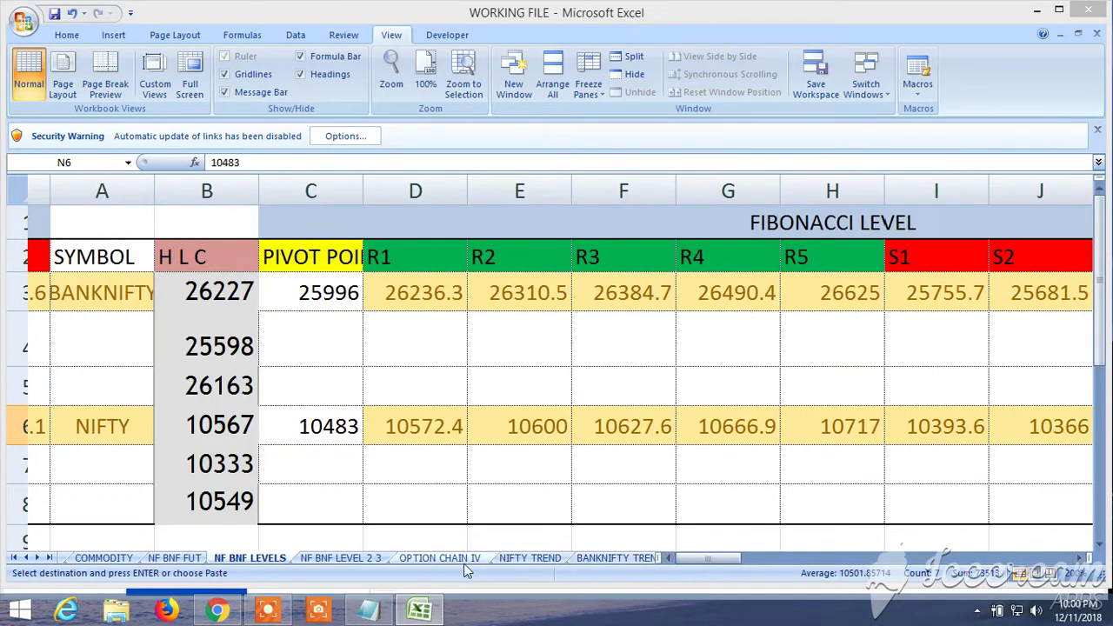
Switch to Notepad and read the BUY SELL LEVELS trading instructions through to the closing thanks.
{"action": "left_click", "coordinate": [372, 613]}
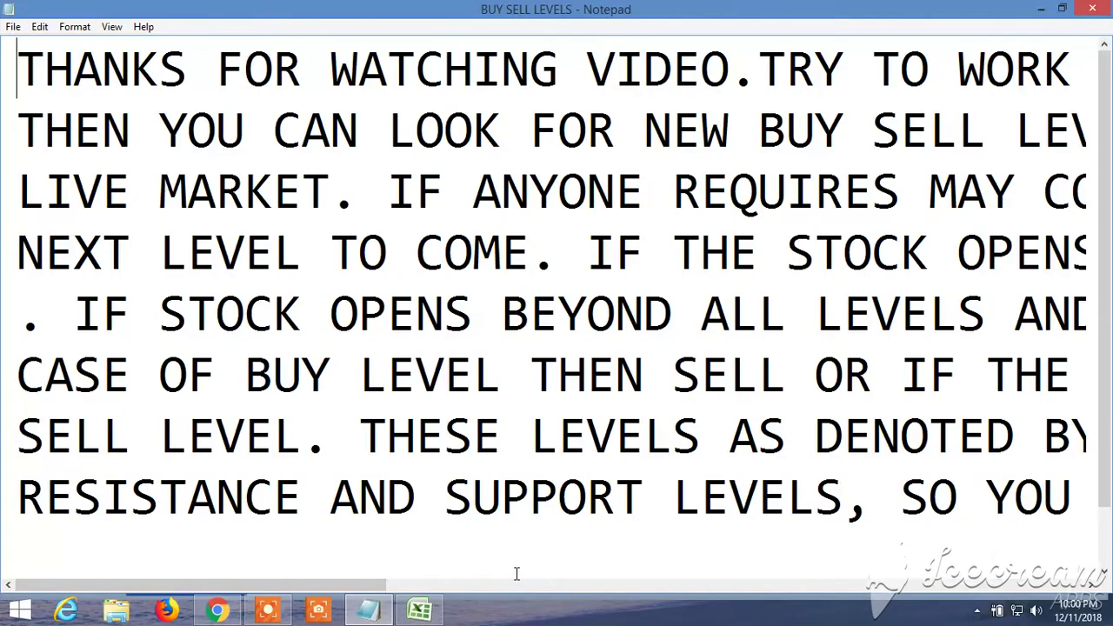
{"action": "left_click_drag", "start_coordinate": [387, 587], "coordinate": [1092, 586]}
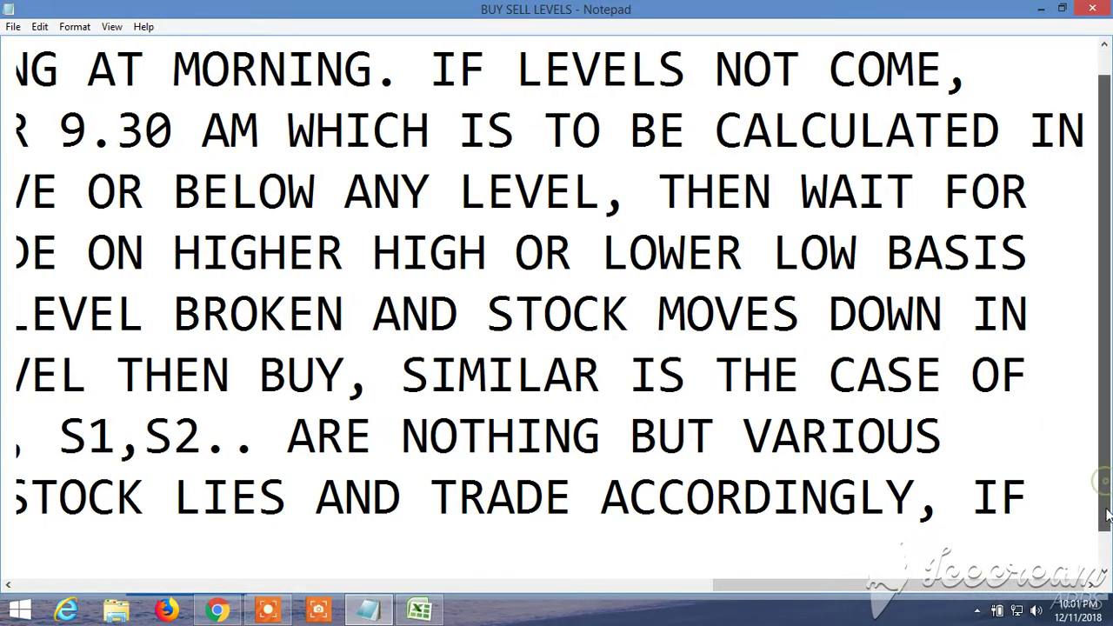
{"action": "left_click_drag", "start_coordinate": [1107, 515], "coordinate": [1106, 544]}
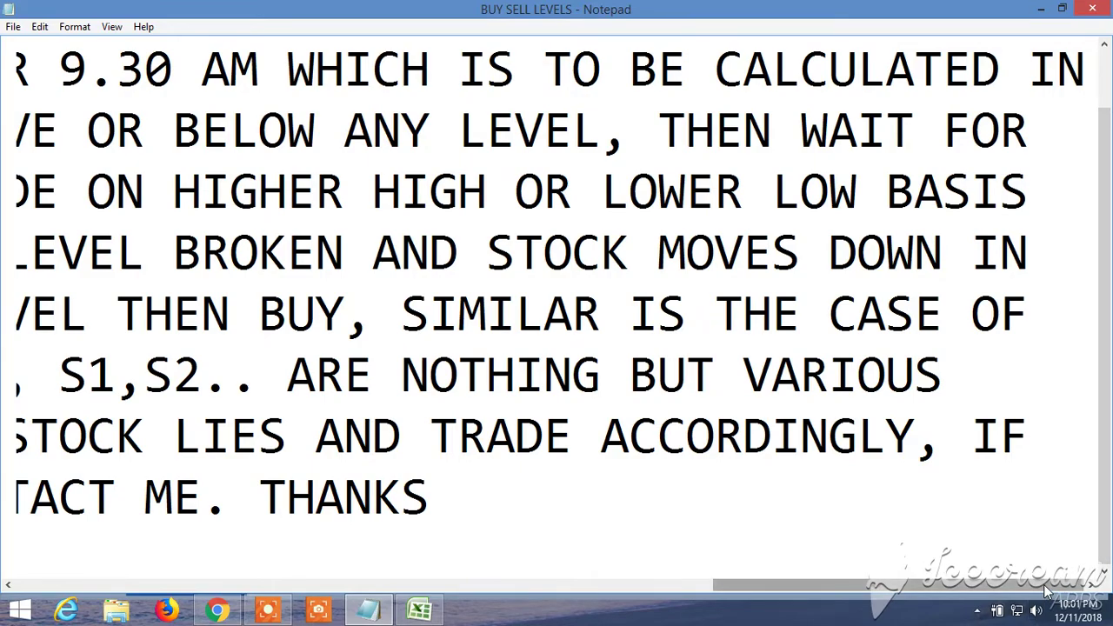
{"action": "left_click_drag", "start_coordinate": [1048, 589], "coordinate": [905, 616]}
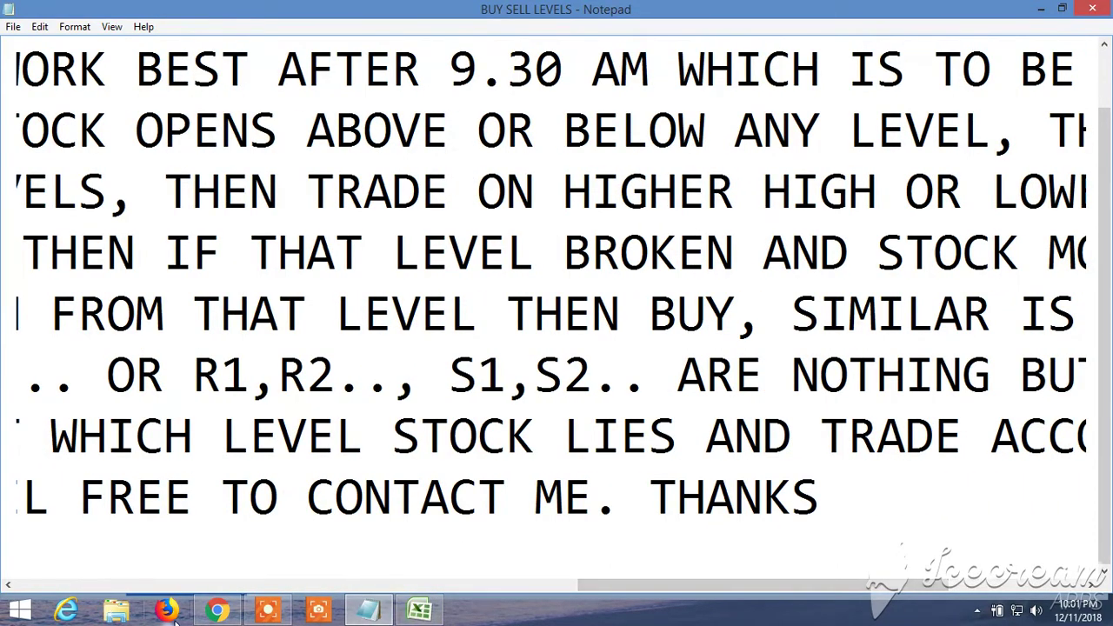
Switch to Chrome, view the BANKBARODA chart in Upstox Pro, and open the NSE option chain page.
{"action": "left_click", "coordinate": [218, 614]}
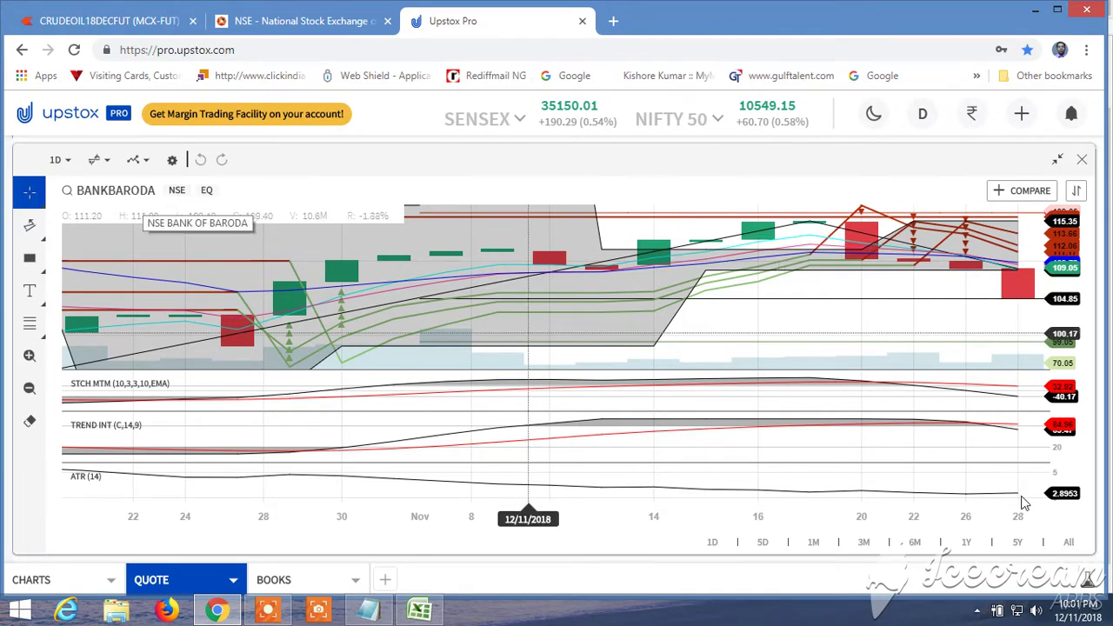
{"action": "left_click", "coordinate": [299, 24]}
{"action": "left_click", "coordinate": [304, 22]}
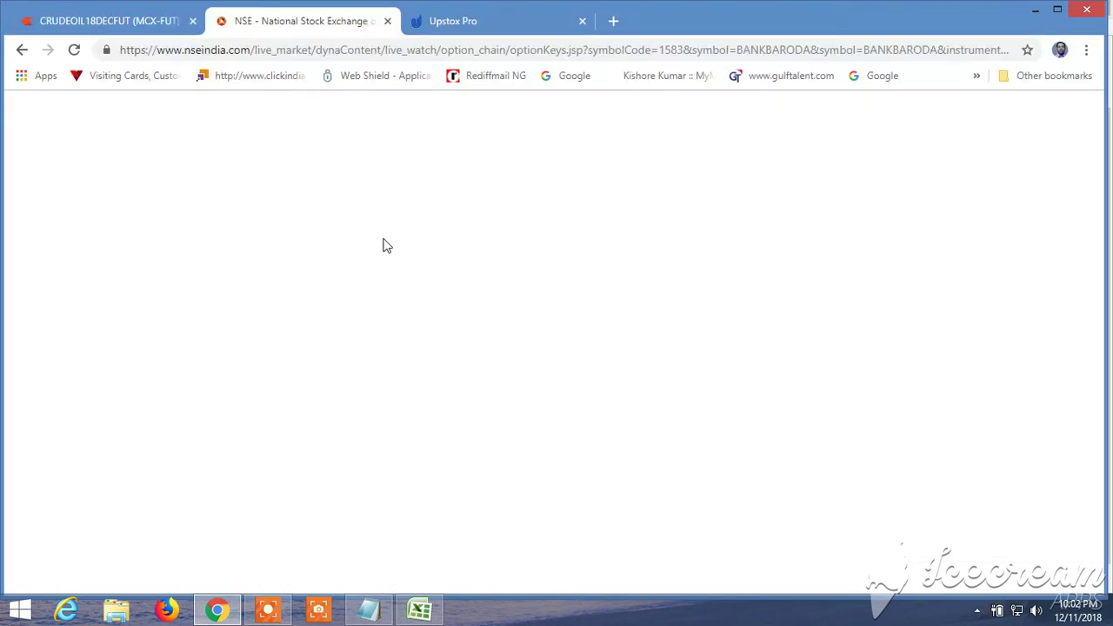